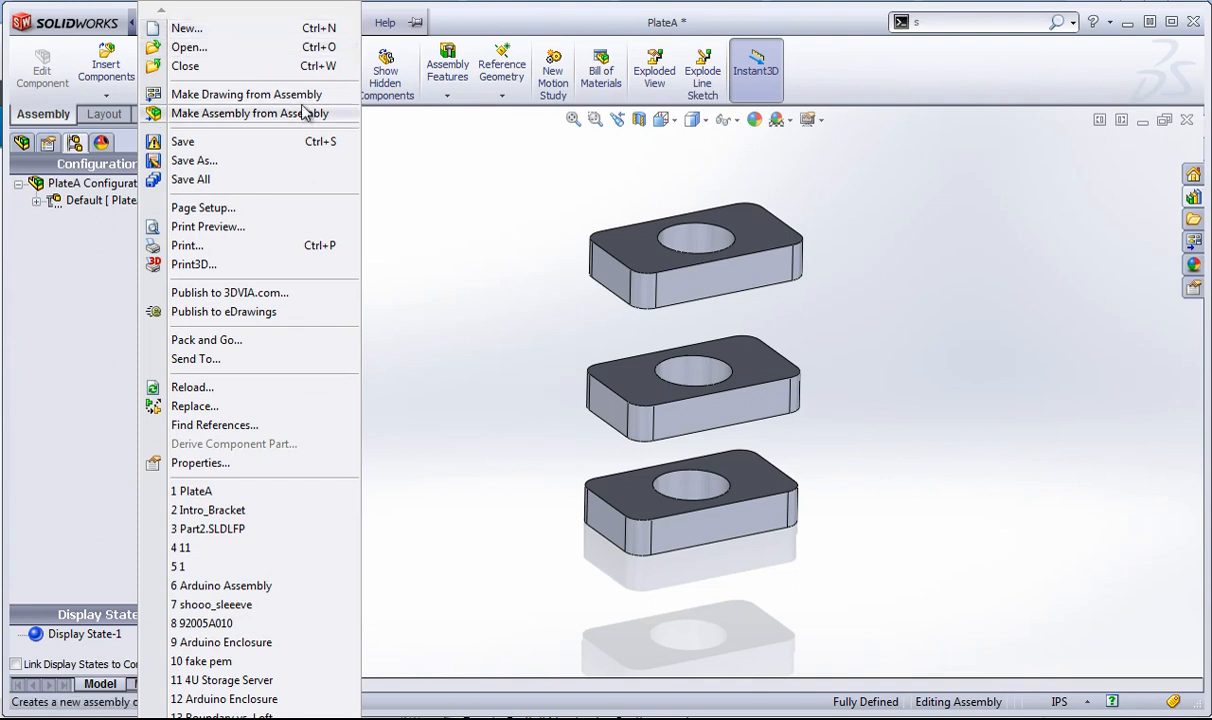
Create a new drawing from the PlateA assembly, declining the existing drawing file and using the Drawing template with an A (ANSI) Landscape sheet.
{"action": "left_click", "coordinate": [250, 94]}
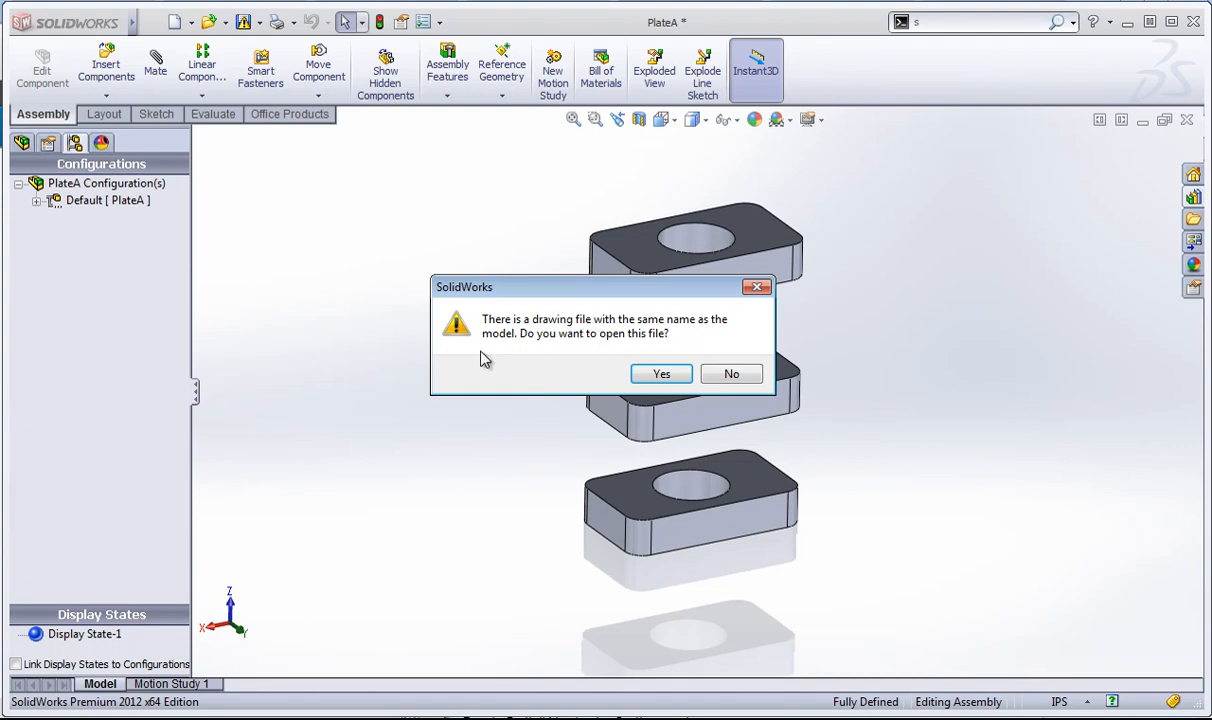
{"action": "left_click", "coordinate": [731, 374]}
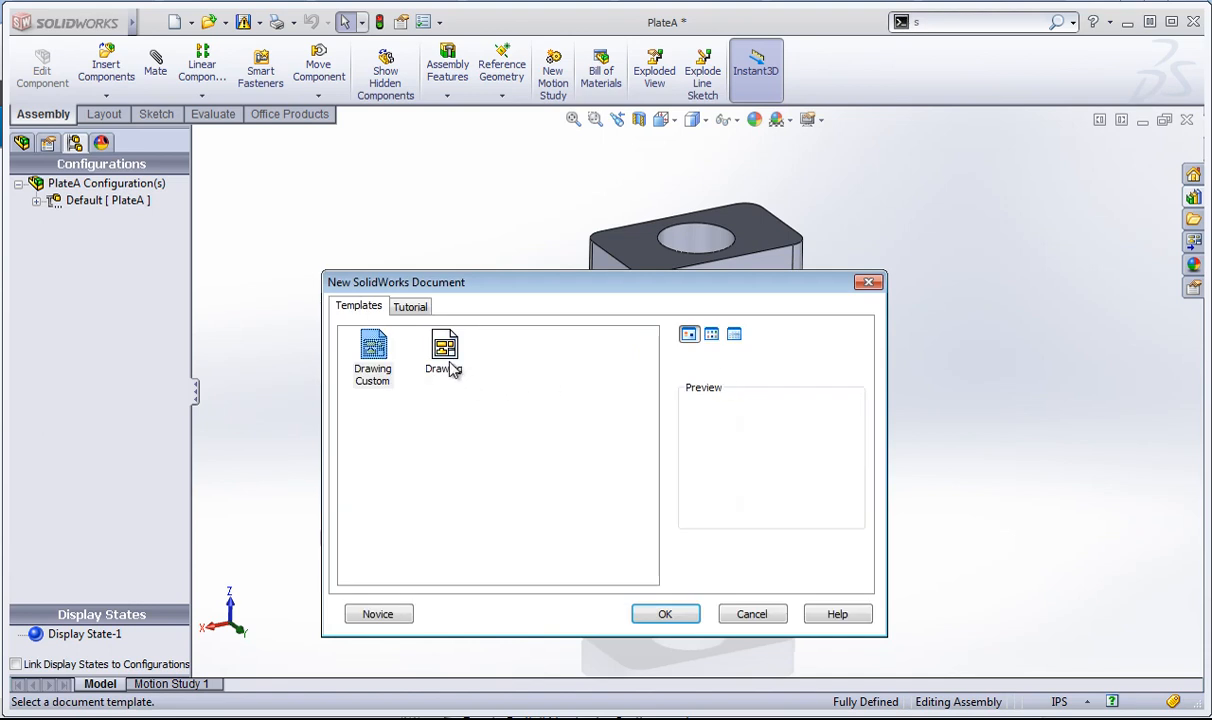
{"action": "left_click", "coordinate": [450, 368]}
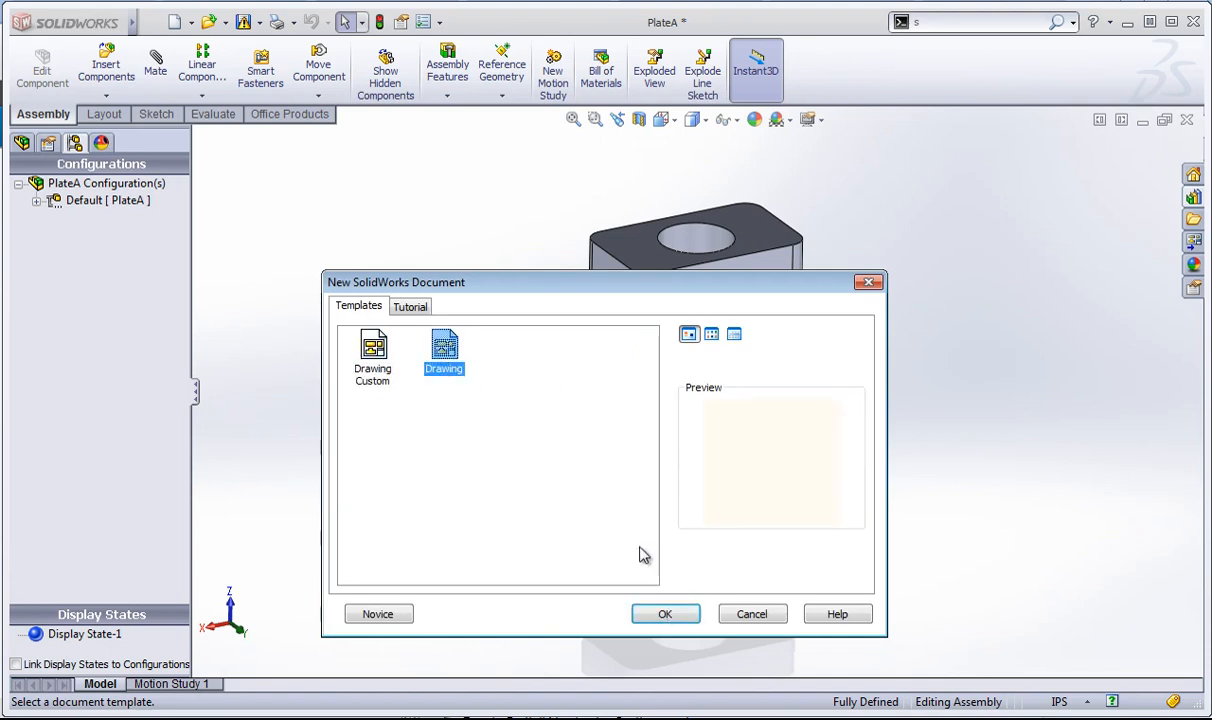
{"action": "left_click", "coordinate": [666, 614]}
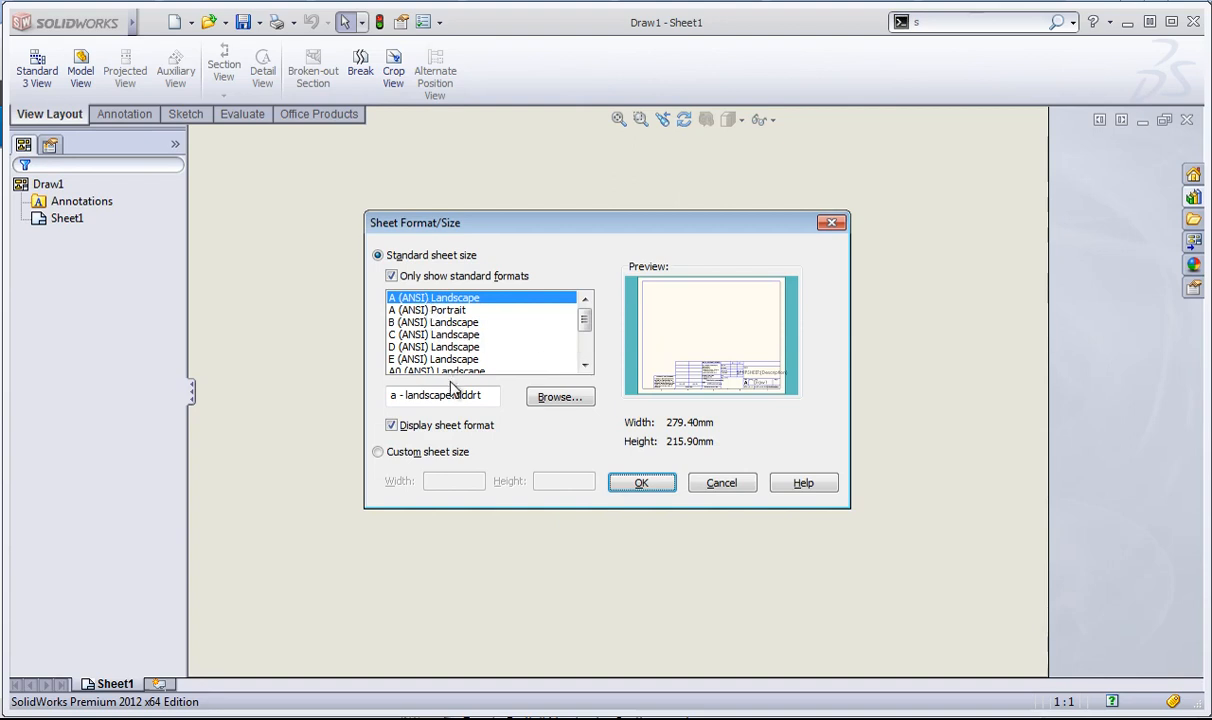
{"action": "mouse_move", "coordinate": [584, 319]}
{"action": "left_mouse_down"}
{"action": "mouse_move", "coordinate": [581, 347]}
{"action": "mouse_move", "coordinate": [582, 314]}
{"action": "left_mouse_up"}
{"action": "left_click", "coordinate": [630, 484]}
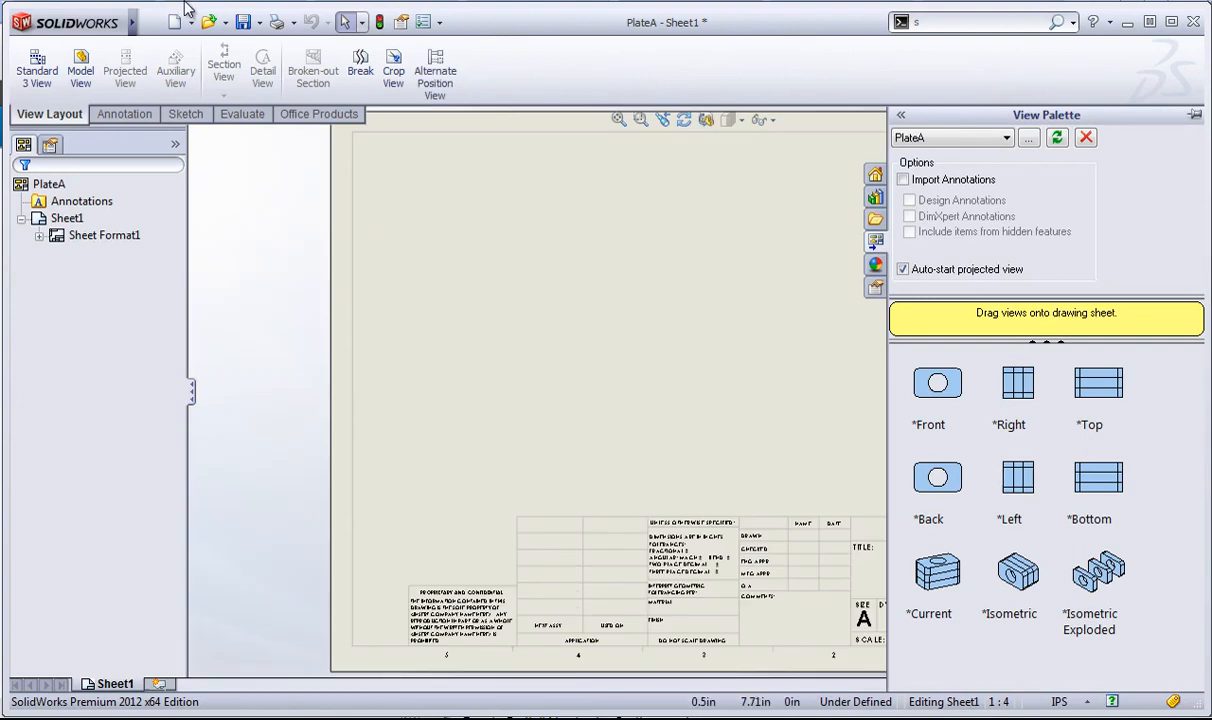
{"action": "left_click", "coordinate": [150, 22]}
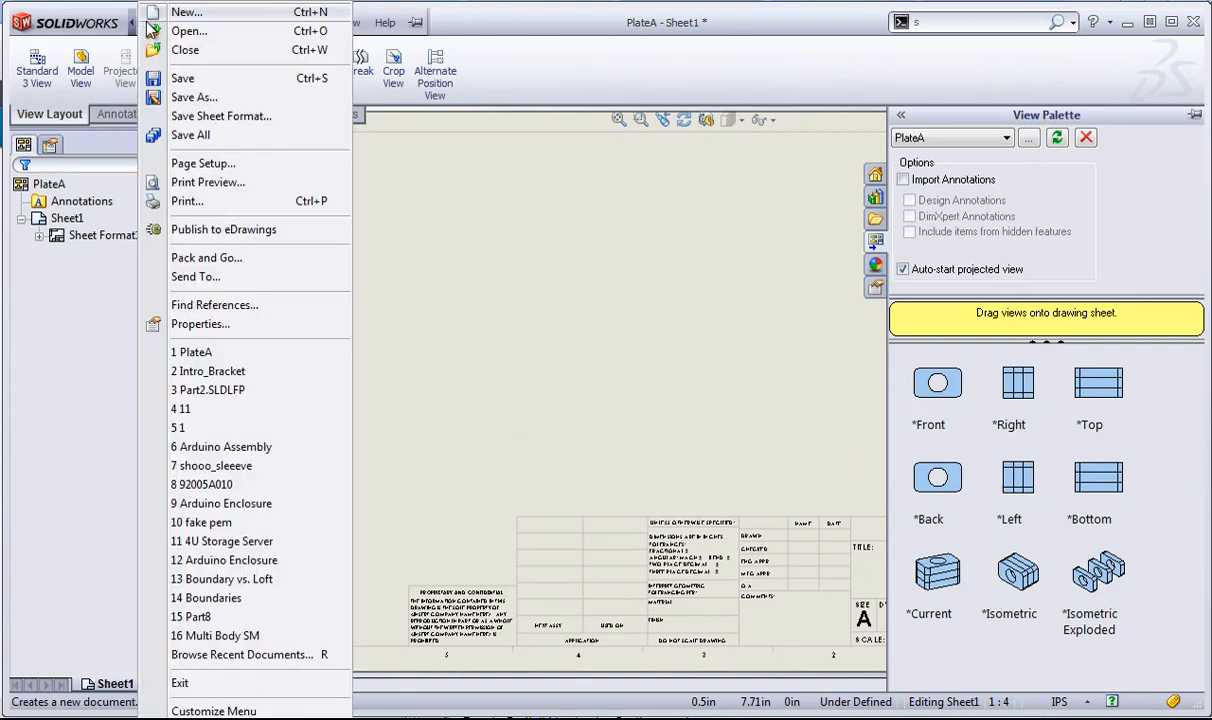
{"action": "left_click", "coordinate": [1158, 213]}
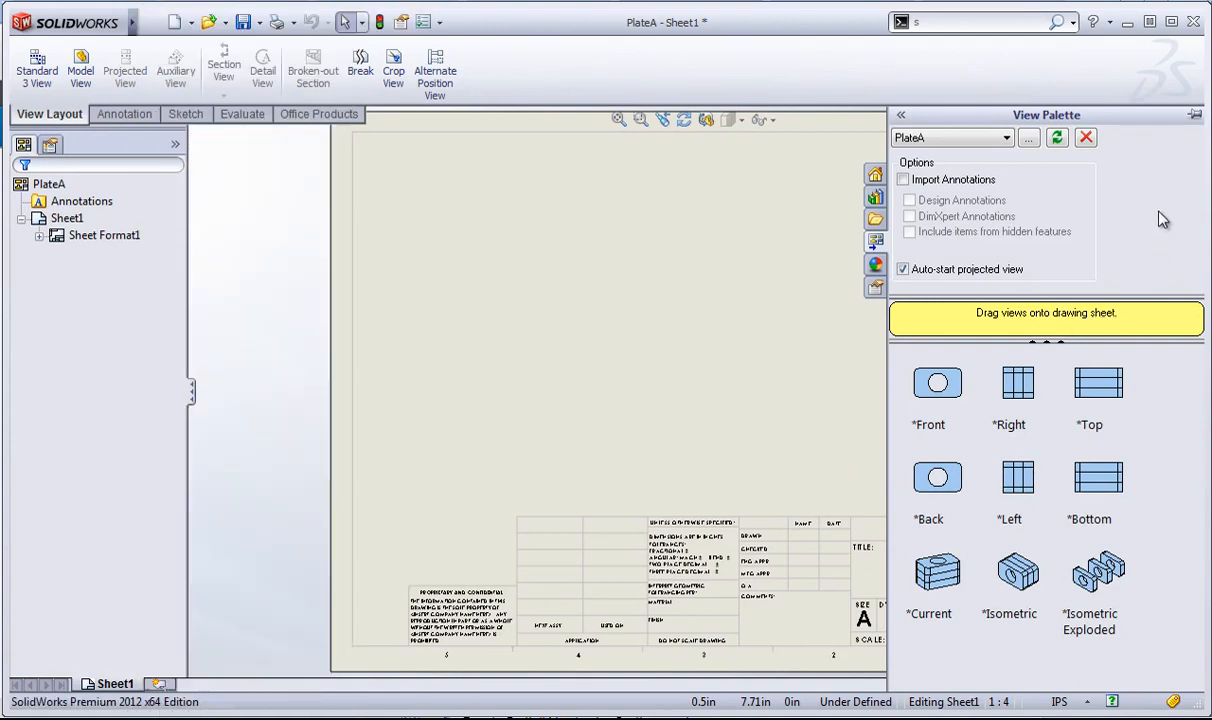
{"action": "left_click", "coordinate": [68, 235]}
{"action": "left_click", "coordinate": [67, 219]}
Place the Front view near the sheet's upper-left corner with projected views below it, beside it and diagonally as an isometric.
{"action": "mouse_move", "coordinate": [948, 387]}
{"action": "left_mouse_down"}
{"action": "mouse_move", "coordinate": [490, 298]}
{"action": "mouse_move", "coordinate": [462, 216]}
{"action": "mouse_move", "coordinate": [446, 210]}
{"action": "left_mouse_up"}
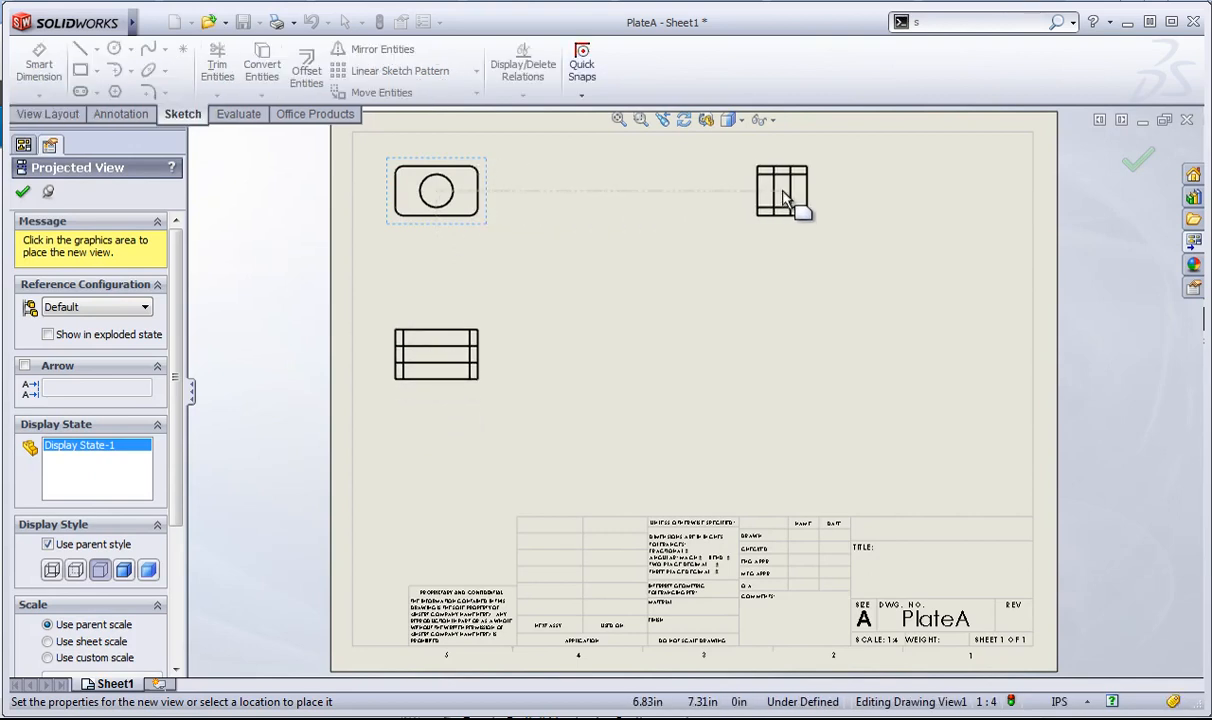
{"action": "left_click", "coordinate": [785, 198]}
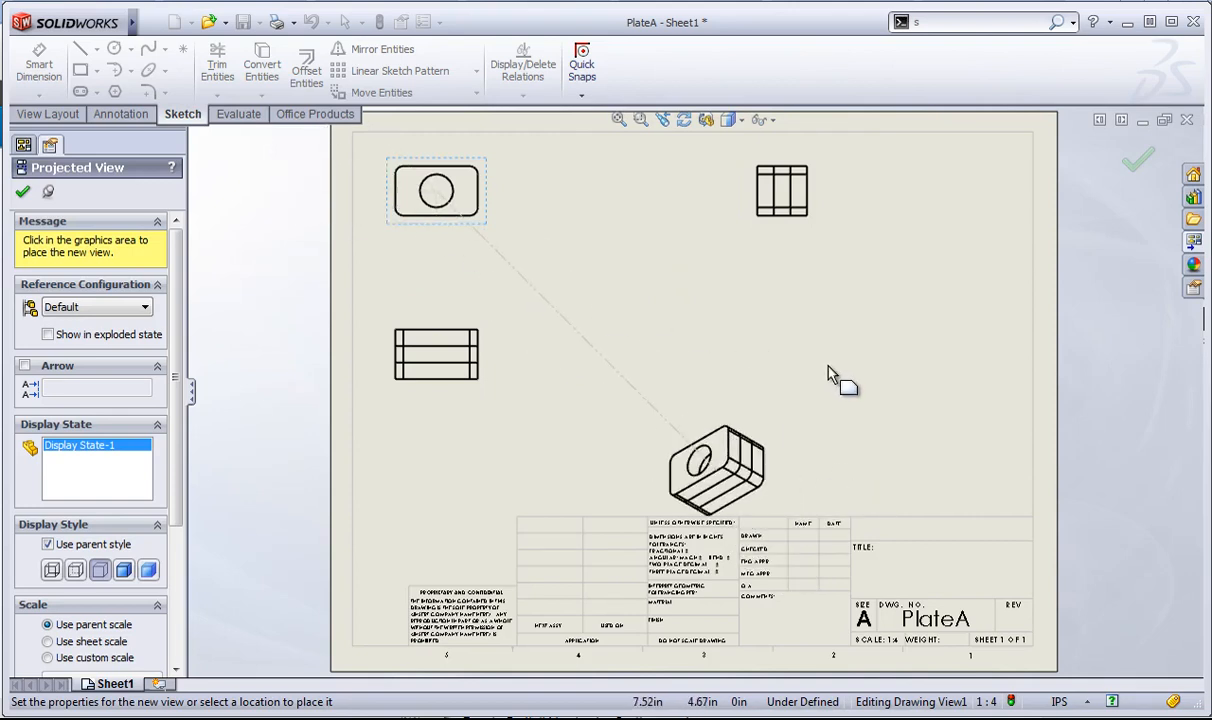
{"action": "left_click", "coordinate": [742, 340]}
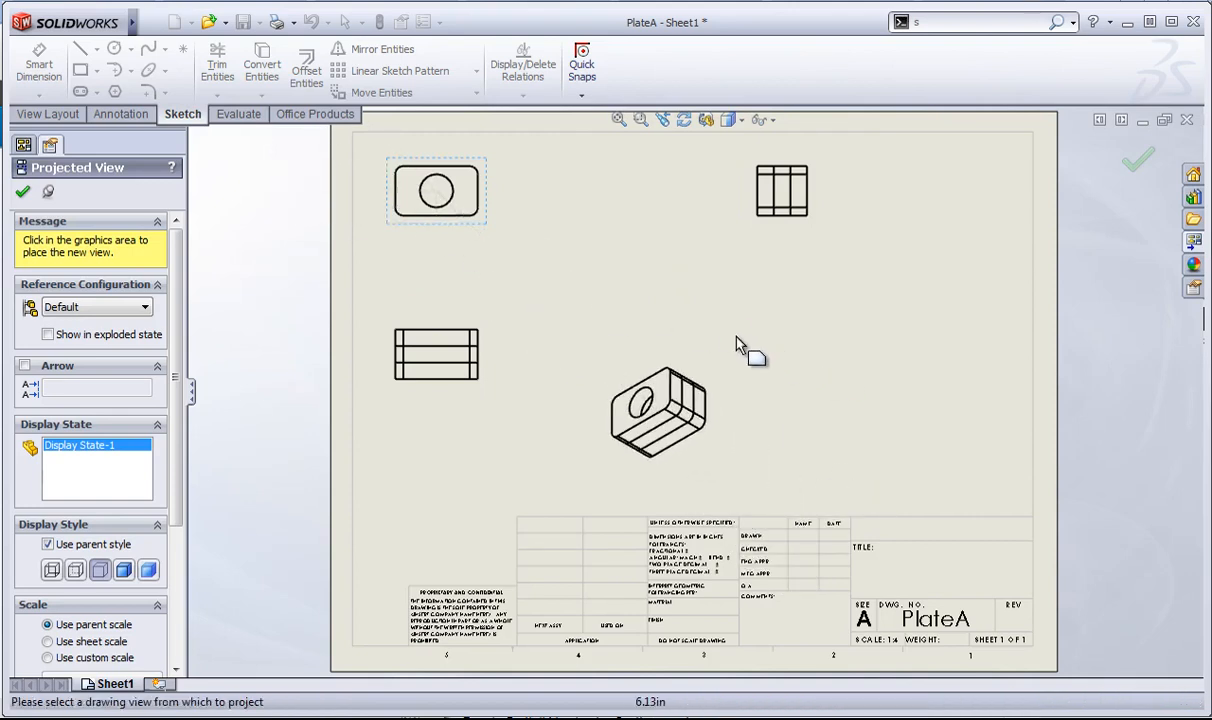
{"action": "left_click", "coordinate": [1140, 160]}
Rearrange the views by moving the side view closer to the front view, lowering the front view slightly and shifting the isometric view up-left.
{"action": "left_click_drag", "start_coordinate": [820, 172], "coordinate": [633, 172]}
{"action": "left_click", "coordinate": [443, 172]}
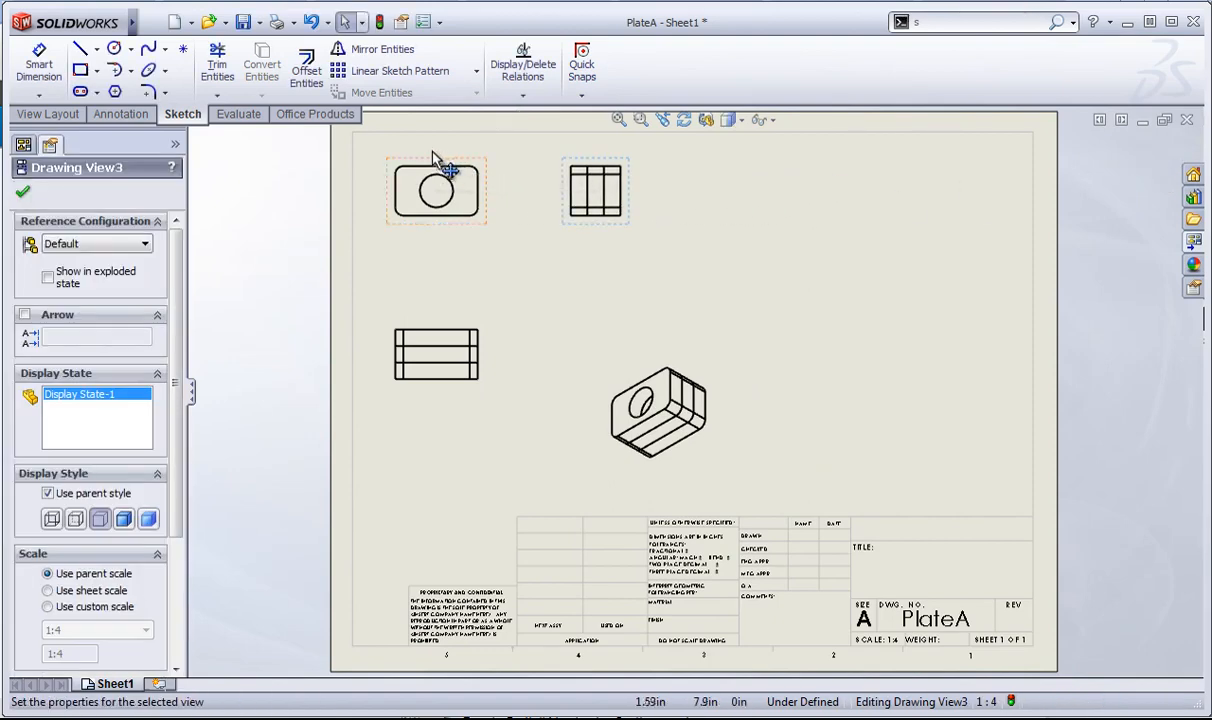
{"action": "mouse_move", "coordinate": [445, 170]}
{"action": "left_mouse_down"}
{"action": "mouse_move", "coordinate": [446, 188]}
{"action": "mouse_move", "coordinate": [490, 178]}
{"action": "mouse_move", "coordinate": [484, 198]}
{"action": "left_mouse_up"}
{"action": "left_click", "coordinate": [717, 379]}
{"action": "mouse_move", "coordinate": [695, 360]}
{"action": "left_mouse_down"}
{"action": "mouse_move", "coordinate": [576, 303]}
{"action": "mouse_move", "coordinate": [862, 372]}
{"action": "mouse_move", "coordinate": [656, 356]}
{"action": "left_mouse_up"}
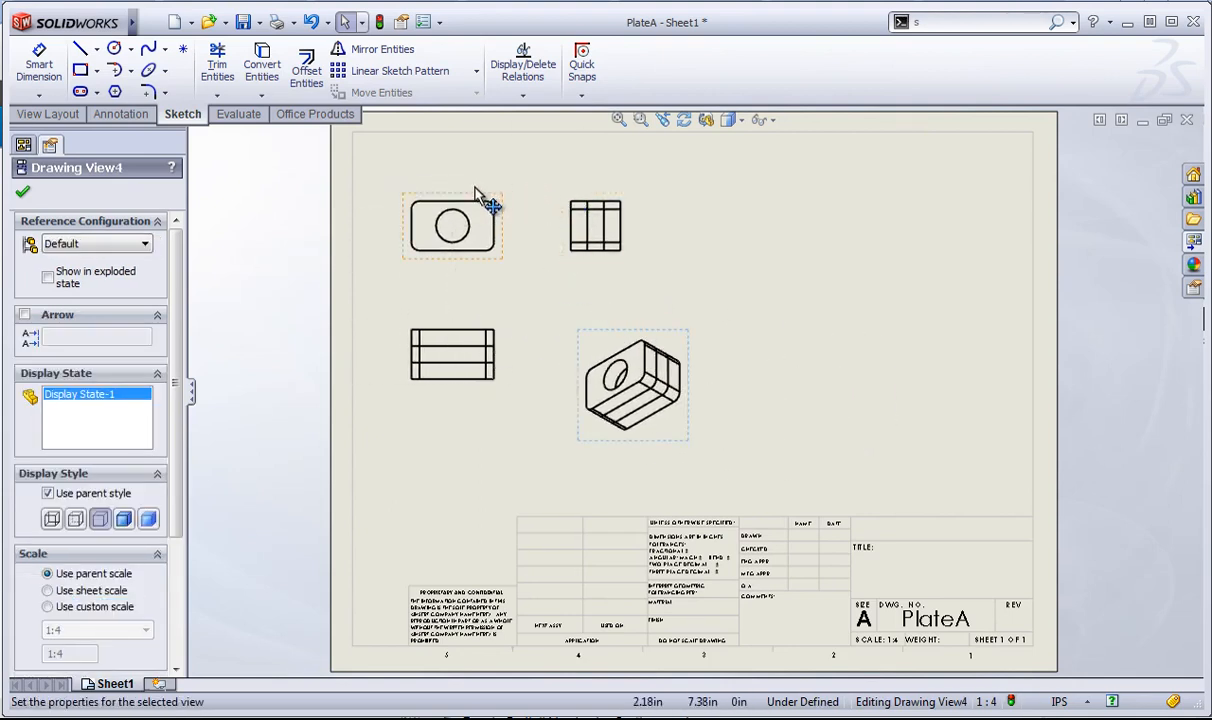
{"action": "mouse_move", "coordinate": [476, 190]}
{"action": "left_mouse_down"}
{"action": "mouse_move", "coordinate": [490, 178]}
{"action": "mouse_move", "coordinate": [482, 205]}
{"action": "mouse_move", "coordinate": [553, 211]}
{"action": "mouse_move", "coordinate": [482, 189]}
{"action": "mouse_move", "coordinate": [514, 222]}
{"action": "mouse_move", "coordinate": [457, 183]}
{"action": "left_mouse_up"}
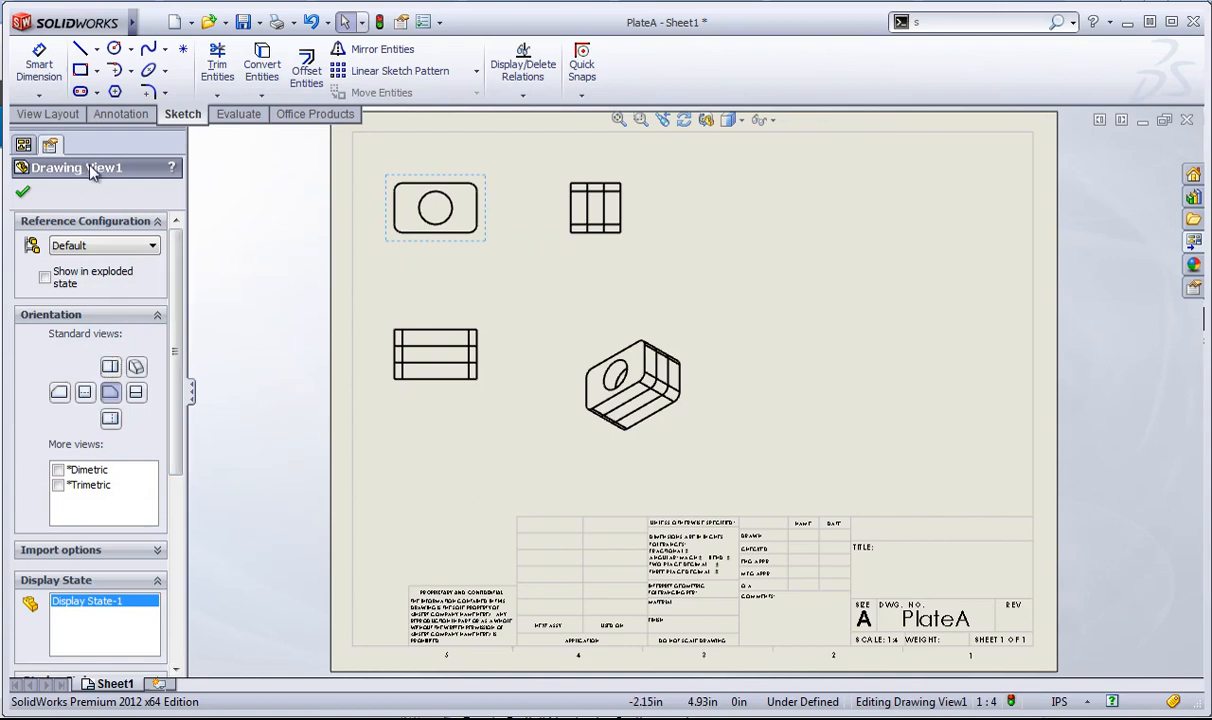
Set the display style of the projected view below the front view to Shaded With Edges.
{"action": "left_click", "coordinate": [452, 334]}
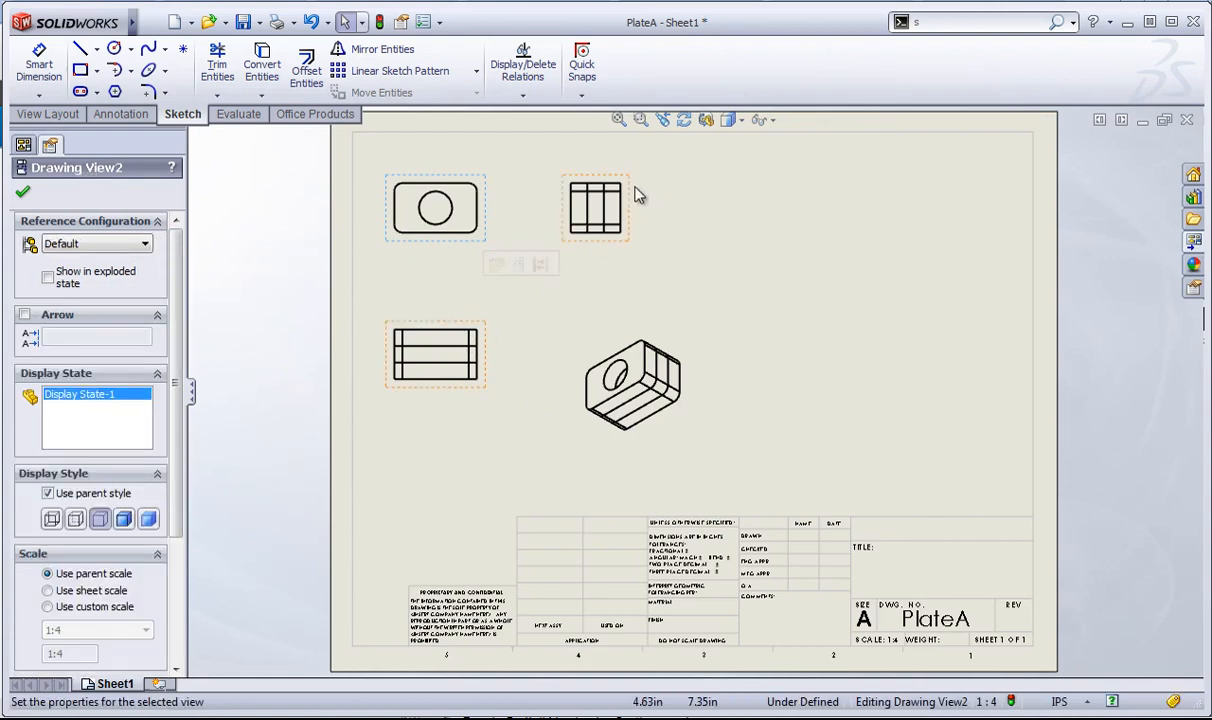
{"action": "scroll", "coordinate": [170, 340], "scroll_direction": "down", "scroll_amount": 3}
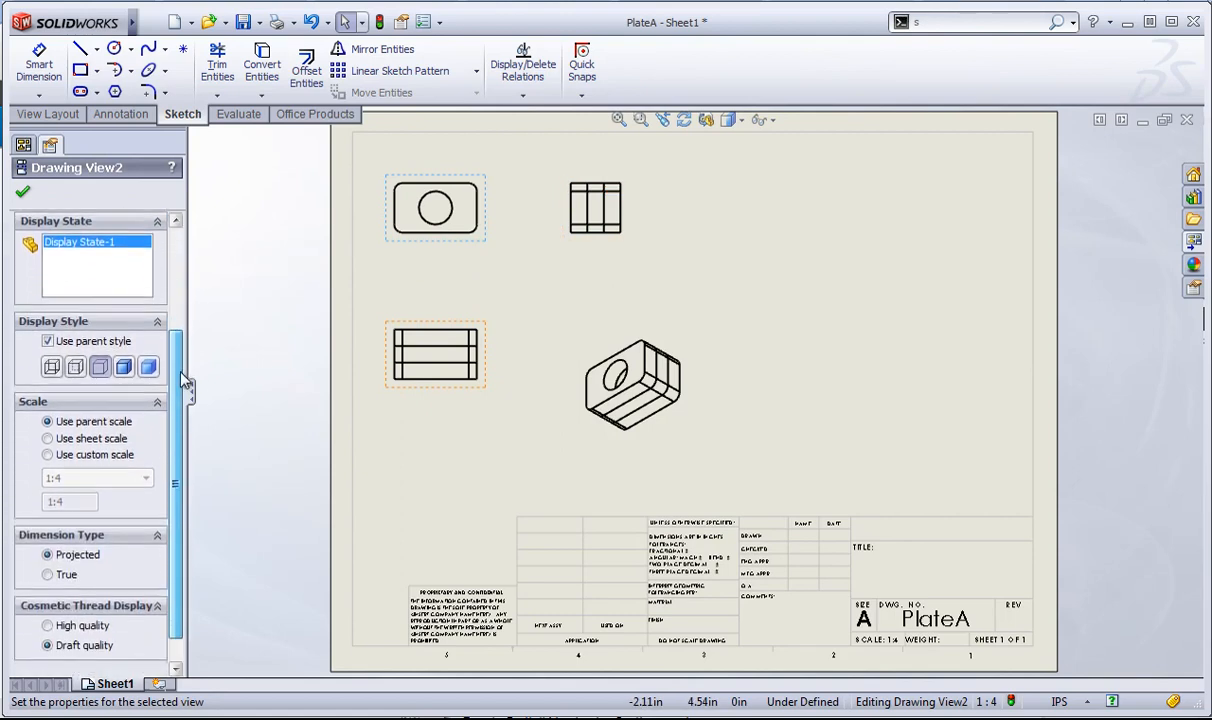
{"action": "scroll", "coordinate": [170, 330], "scroll_direction": "up", "scroll_amount": 3}
{"action": "left_click", "coordinate": [124, 448]}
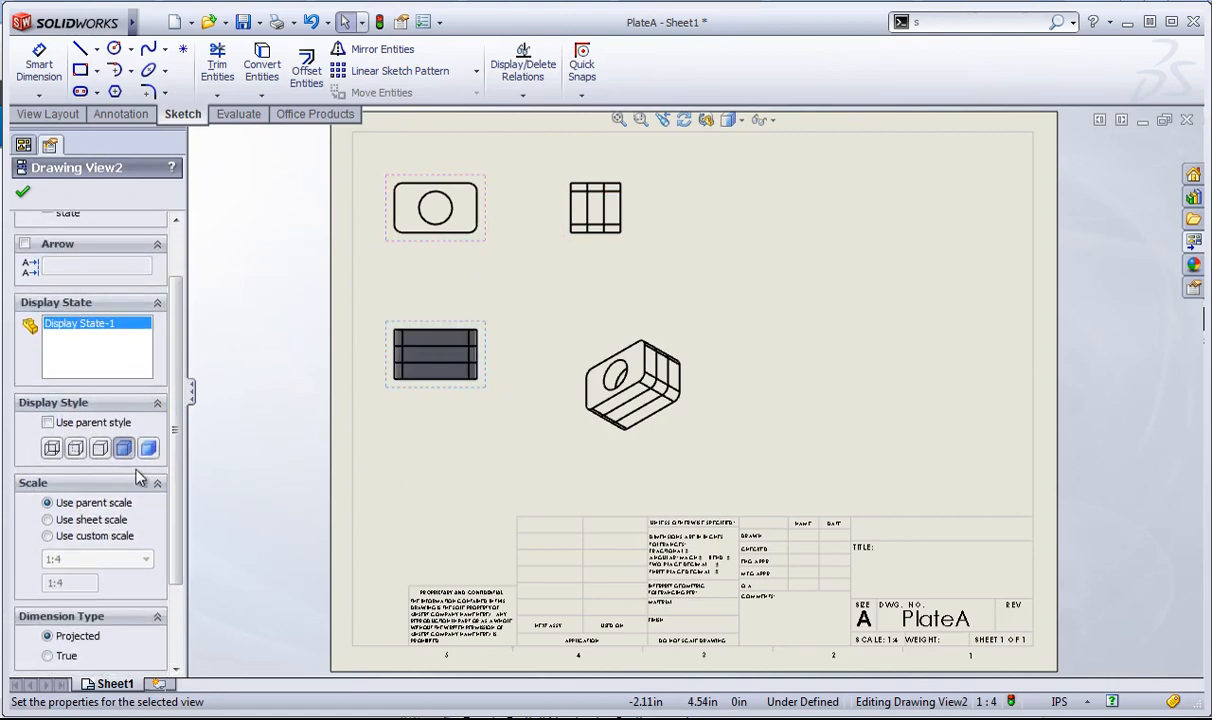
{"action": "left_click", "coordinate": [146, 448]}
{"action": "left_click", "coordinate": [103, 448]}
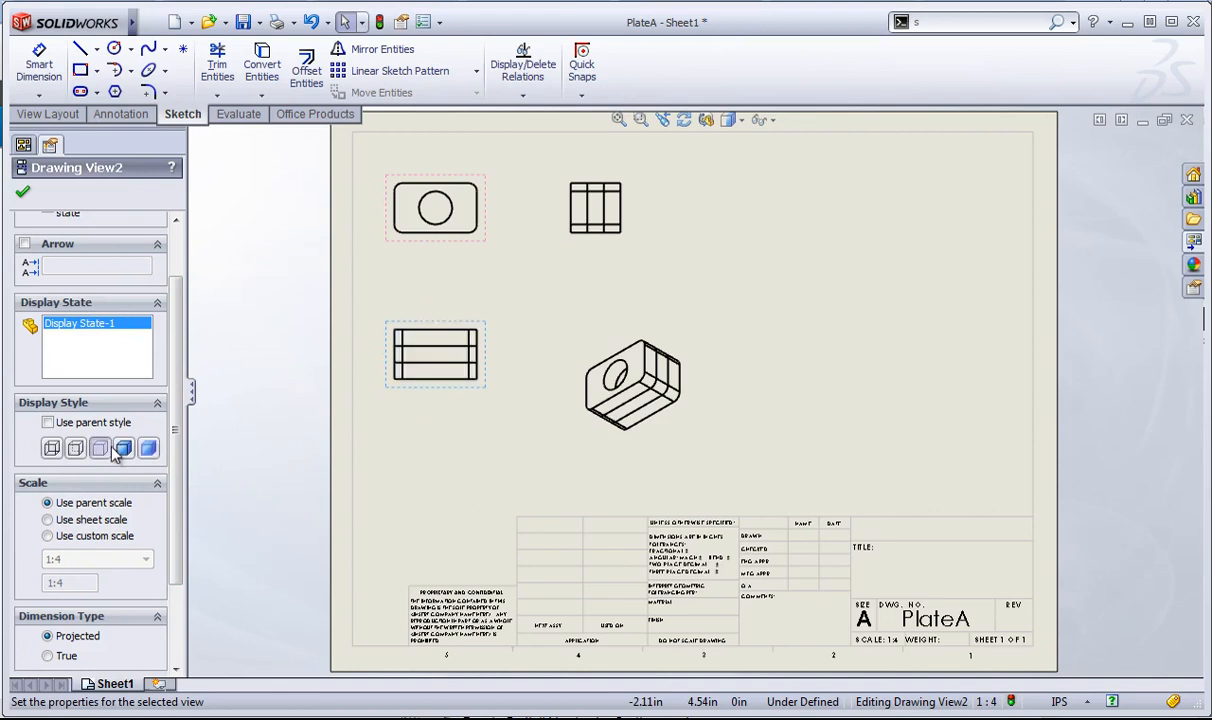
{"action": "left_click", "coordinate": [123, 448]}
{"action": "scroll", "coordinate": [92, 514], "scroll_direction": "down", "scroll_amount": 3}
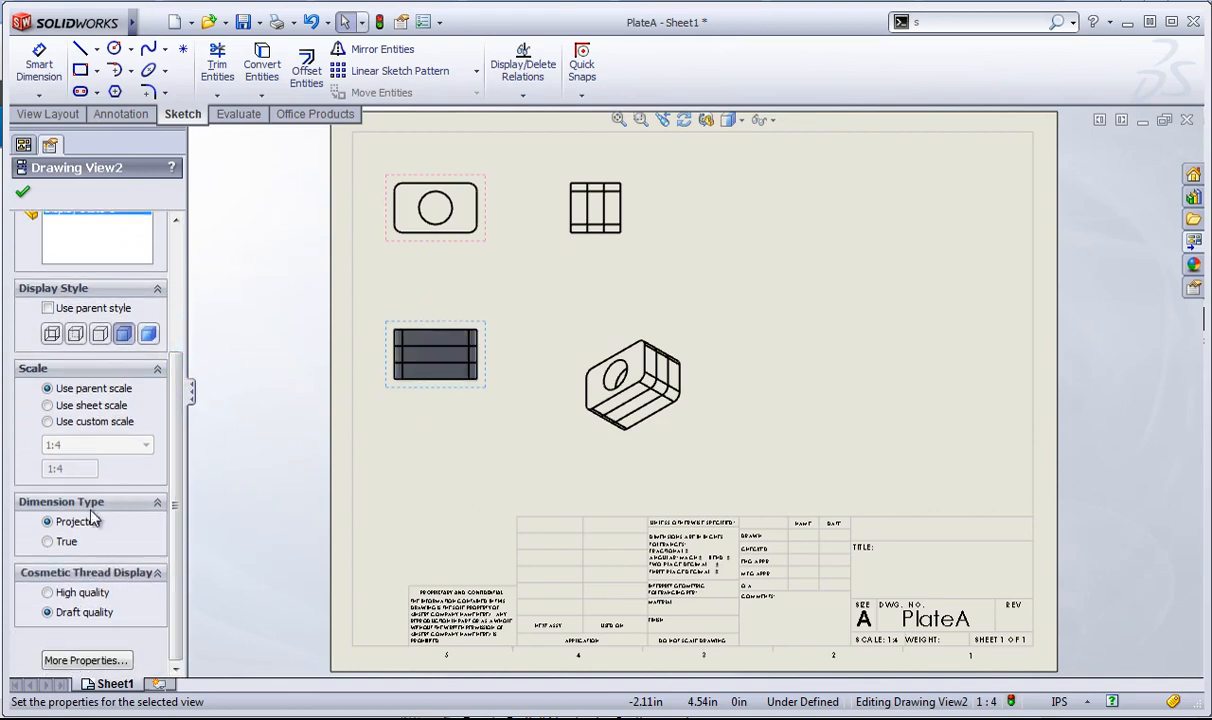
Give the front view a custom scale of 1:2.
{"action": "left_click", "coordinate": [408, 185]}
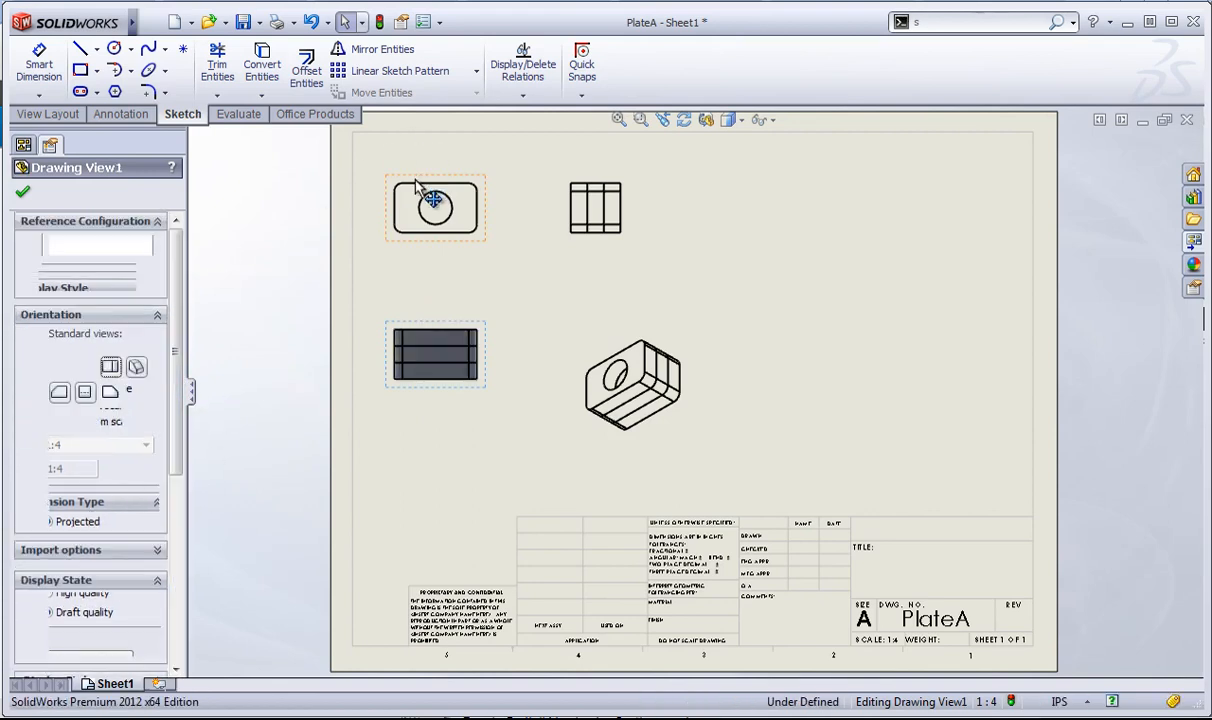
{"action": "scroll", "coordinate": [100, 520], "scroll_direction": "down", "scroll_amount": 3}
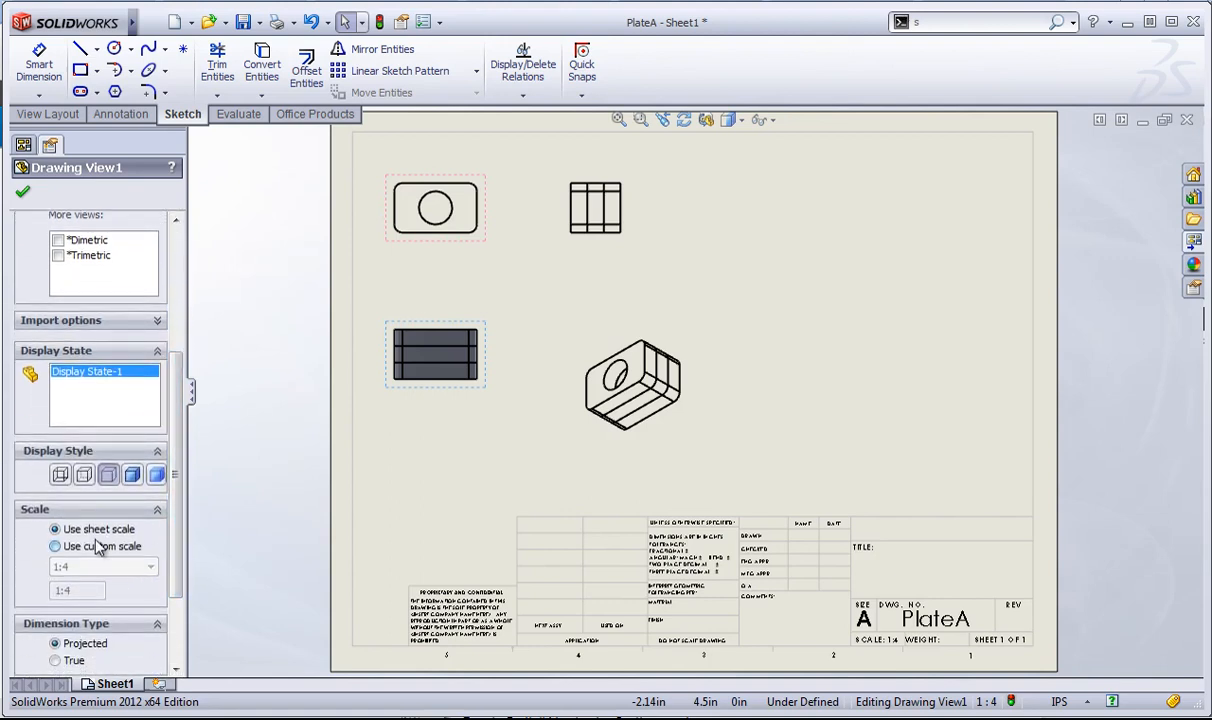
{"action": "left_click", "coordinate": [97, 545]}
{"action": "left_click", "coordinate": [100, 566]}
{"action": "left_click", "coordinate": [97, 596]}
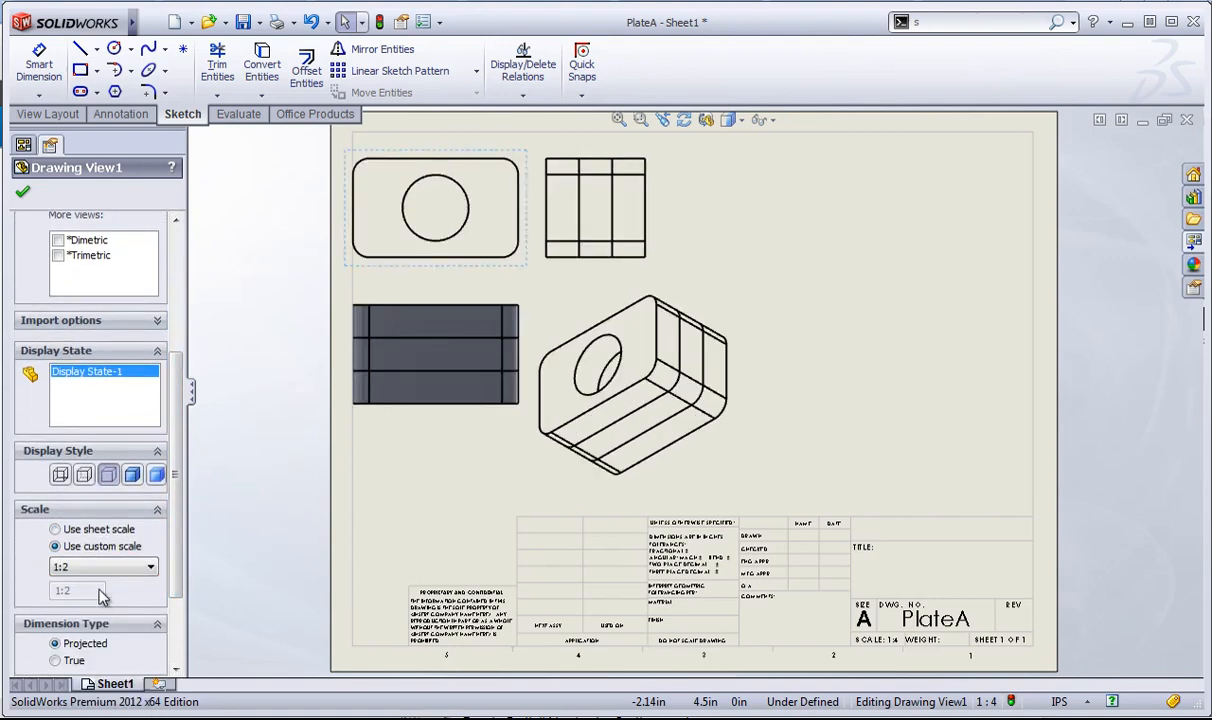
{"action": "left_click", "coordinate": [24, 191]}
Set the lower, side and isometric projected views to use the sheet scale, and shift the front and side views slightly right on the sheet.
{"action": "left_click", "coordinate": [454, 311]}
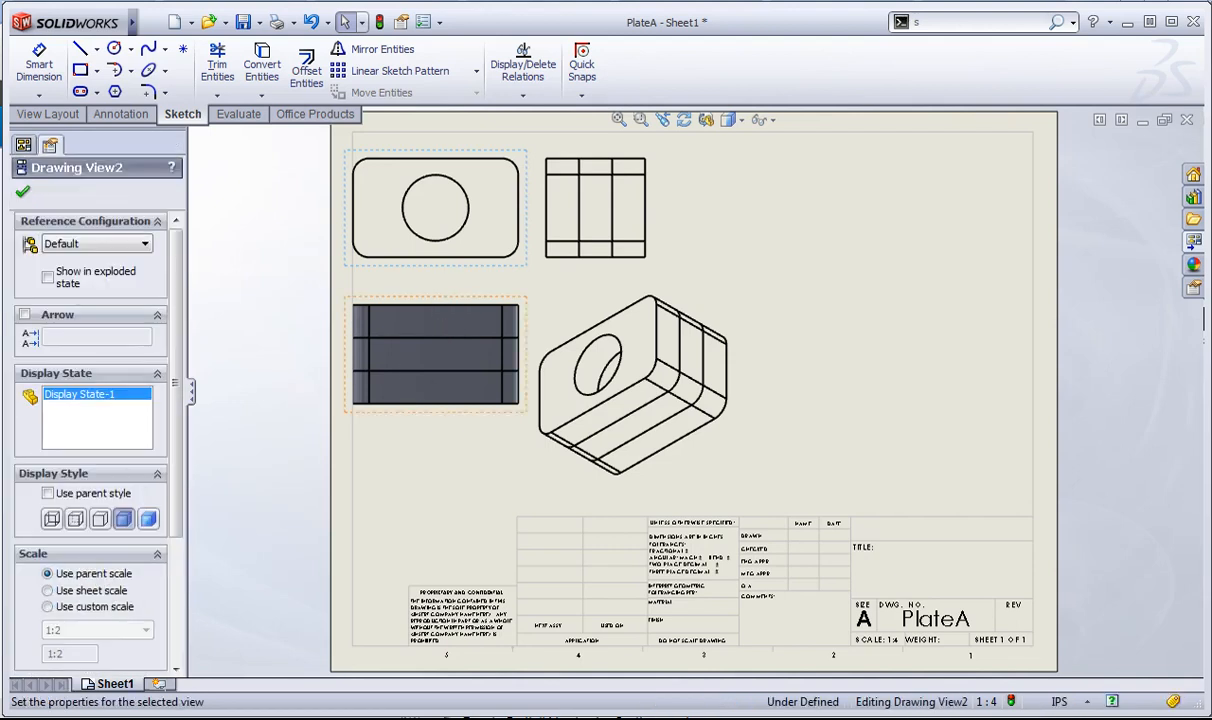
{"action": "left_click", "coordinate": [80, 591]}
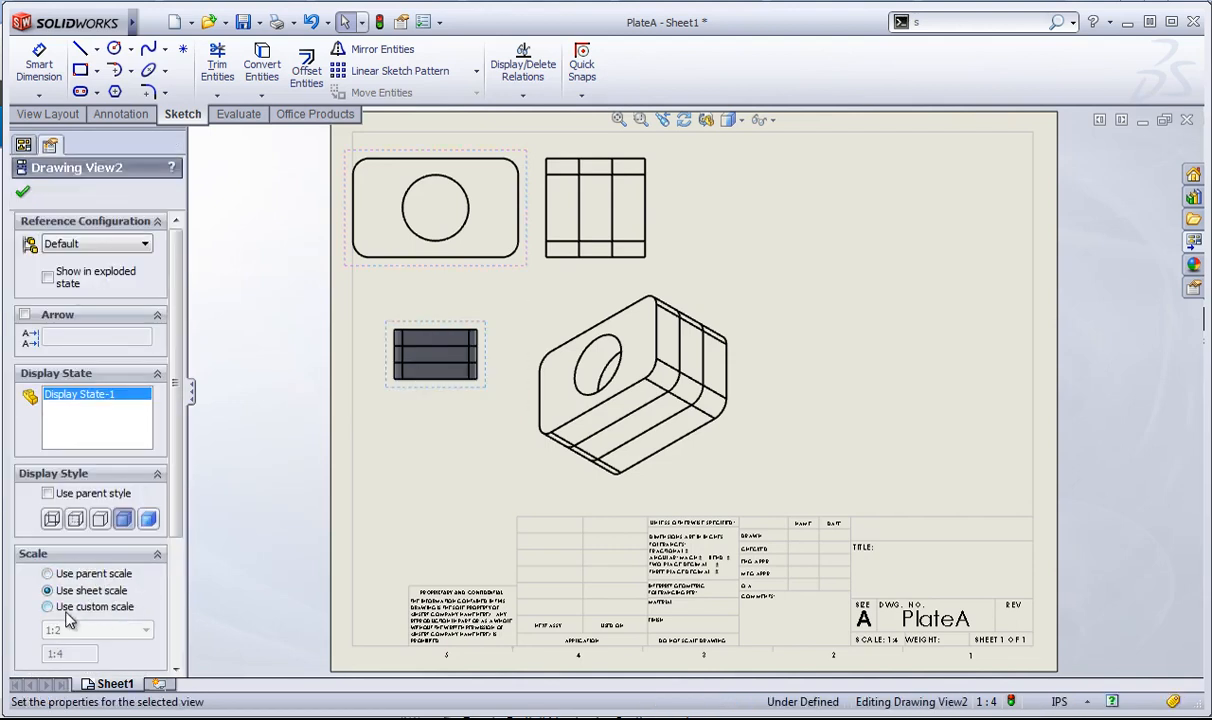
{"action": "left_click", "coordinate": [595, 170]}
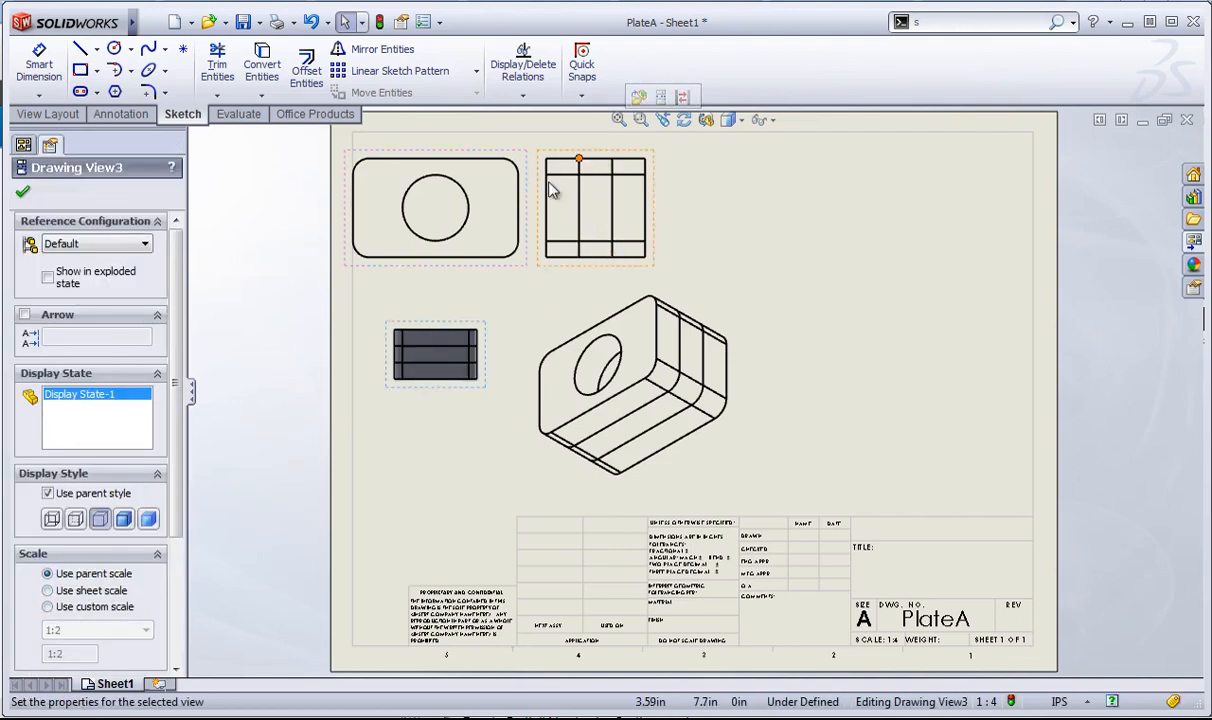
{"action": "left_click", "coordinate": [72, 591]}
{"action": "mouse_move", "coordinate": [478, 155]}
{"action": "left_mouse_down"}
{"action": "mouse_move", "coordinate": [512, 157]}
{"action": "mouse_move", "coordinate": [491, 150]}
{"action": "left_mouse_up"}
{"action": "left_click_drag", "start_coordinate": [600, 184], "coordinate": [628, 170]}
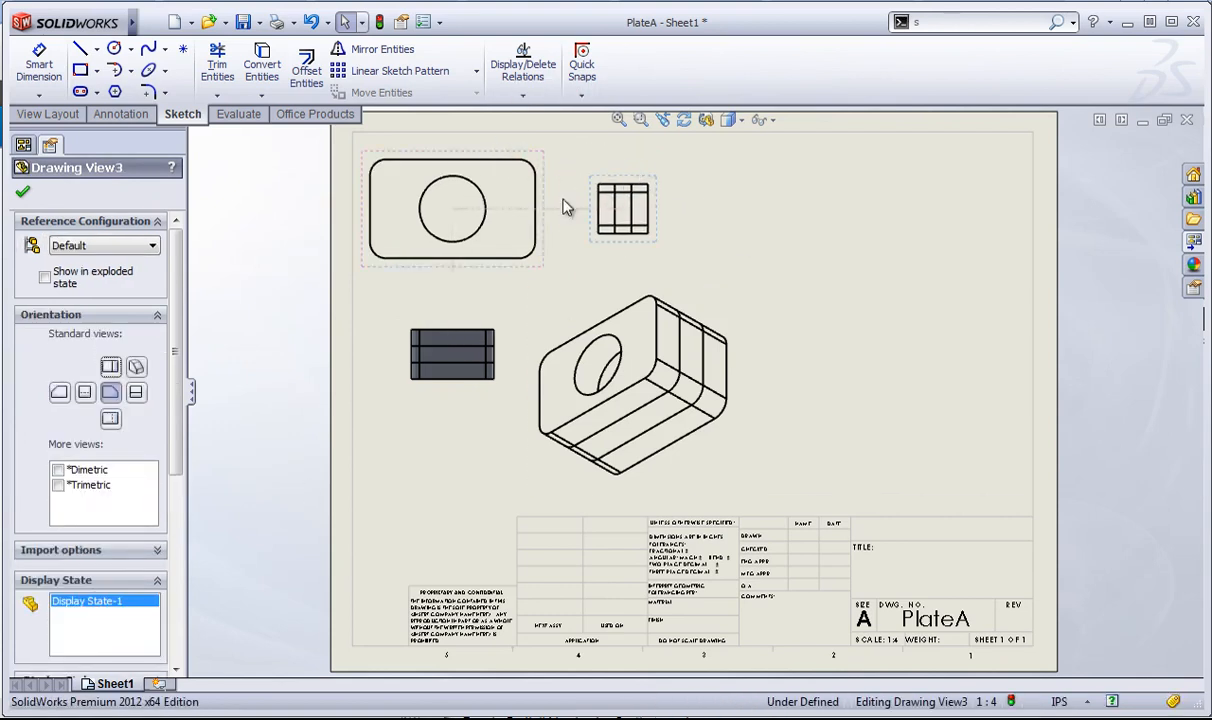
{"action": "left_click", "coordinate": [745, 318]}
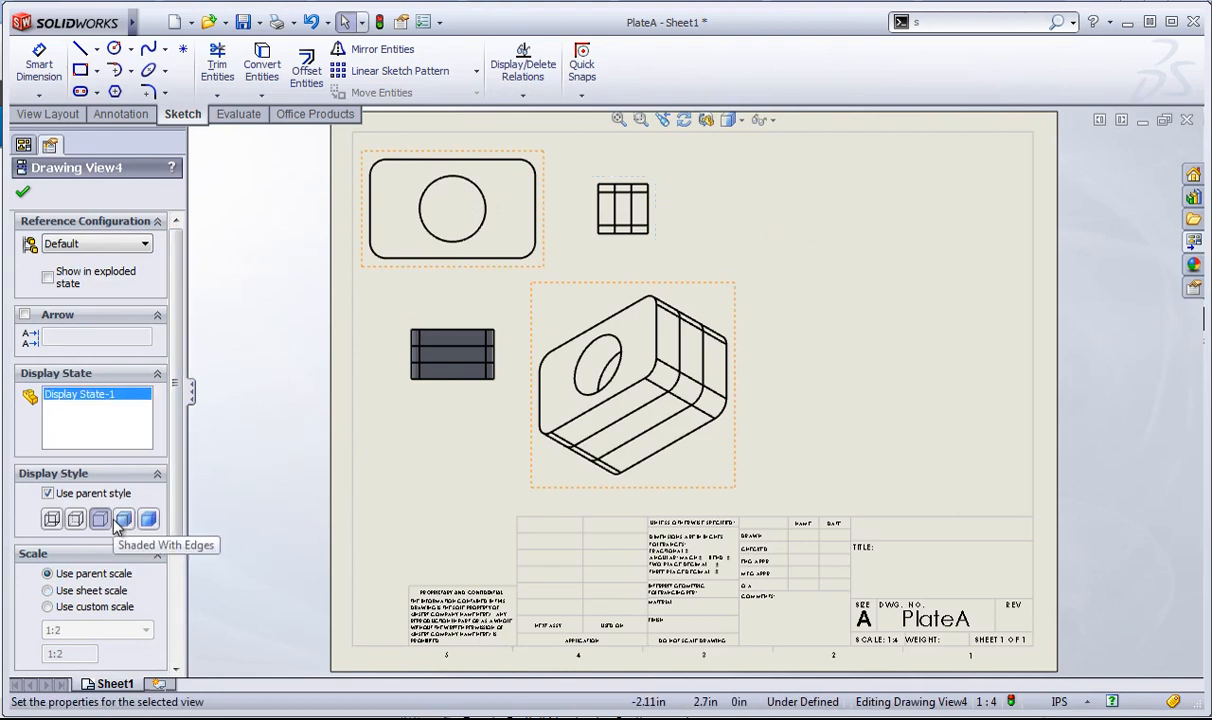
{"action": "left_click", "coordinate": [88, 591]}
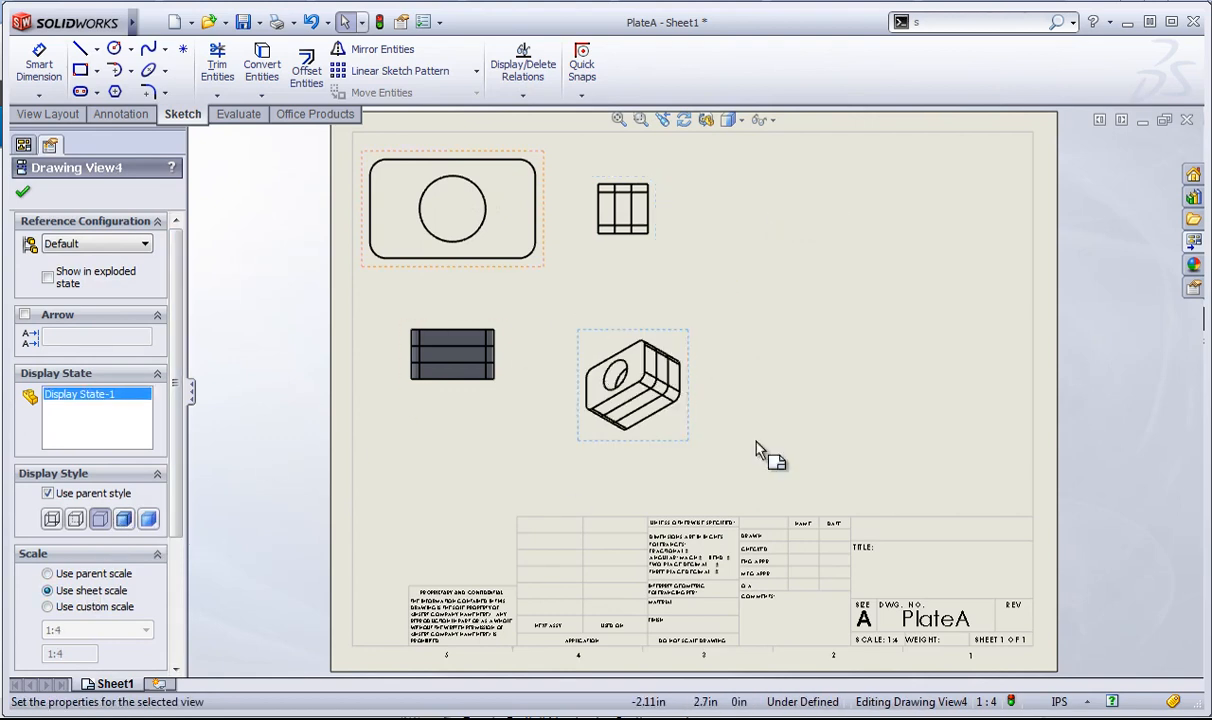
Place the Isometric Exploded view from the View Palette in the upper-right area of the sheet.
{"action": "left_click", "coordinate": [1193, 241]}
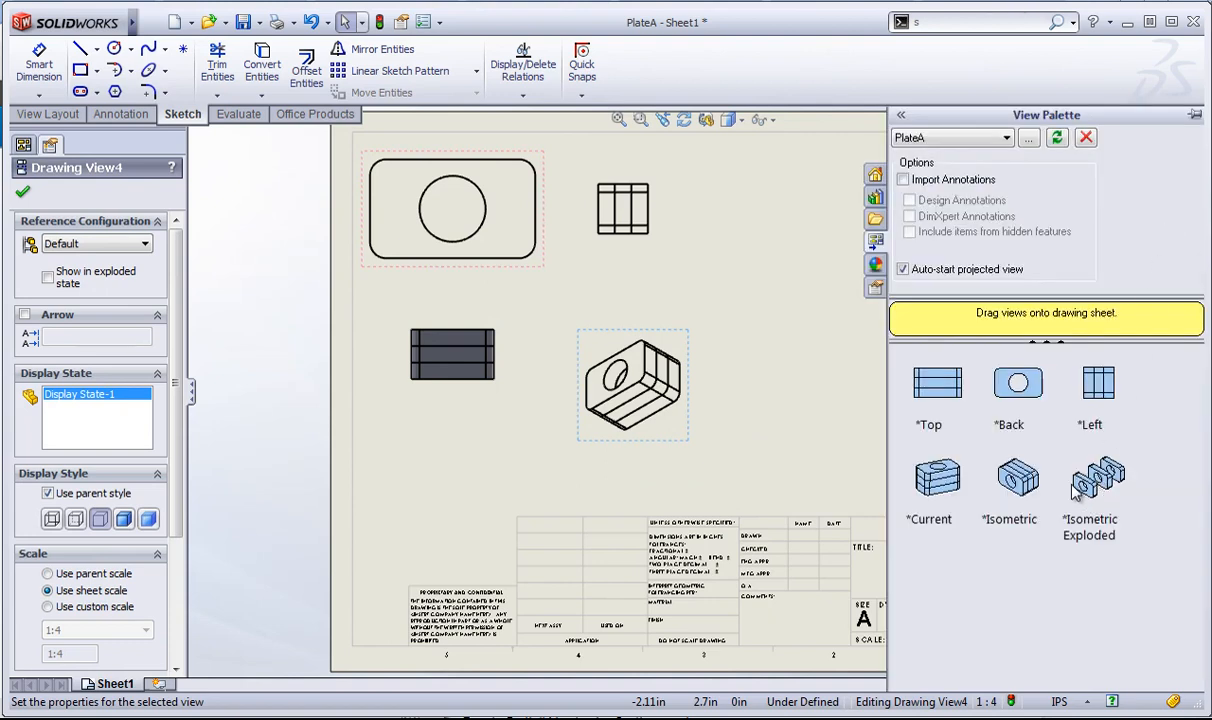
{"action": "mouse_move", "coordinate": [1113, 483]}
{"action": "left_mouse_down"}
{"action": "mouse_move", "coordinate": [650, 328]}
{"action": "mouse_move", "coordinate": [888, 262]}
{"action": "left_mouse_up"}
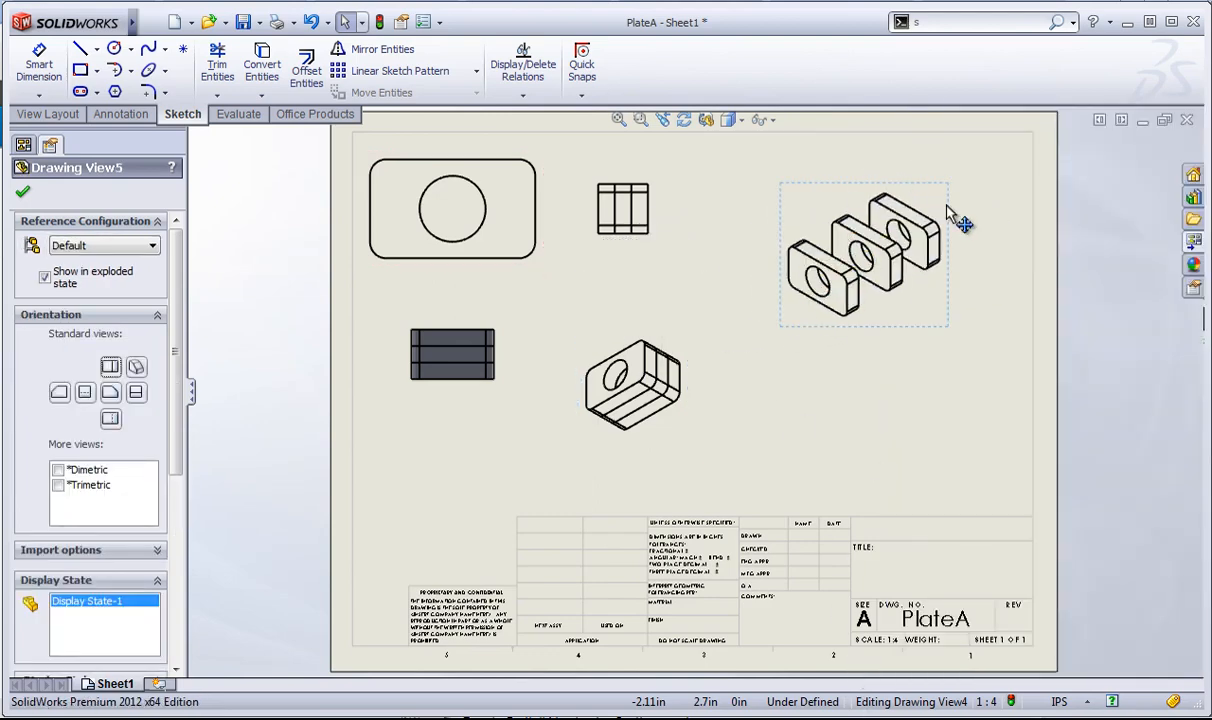
{"action": "mouse_move", "coordinate": [844, 195]}
{"action": "left_mouse_down"}
{"action": "mouse_move", "coordinate": [790, 205]}
{"action": "mouse_move", "coordinate": [847, 207]}
{"action": "left_mouse_up"}
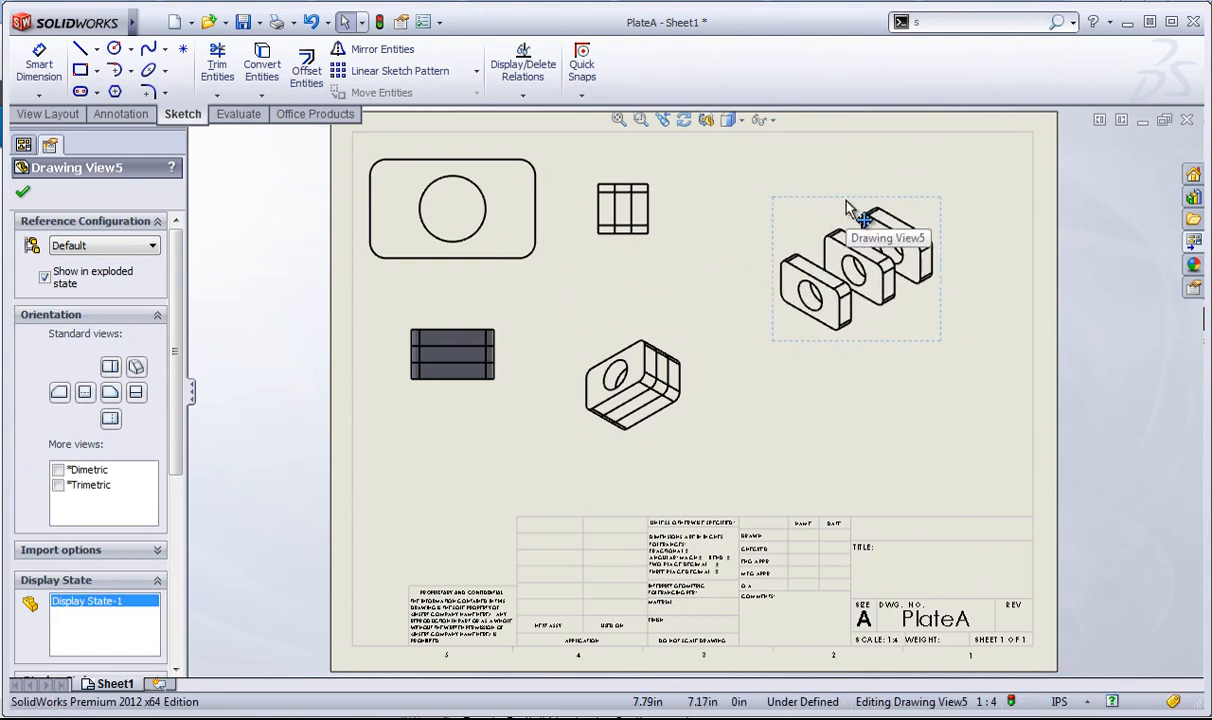
Show the side projected view in its exploded state and move it right, clear of the front view.
{"action": "right_click", "coordinate": [845, 205]}
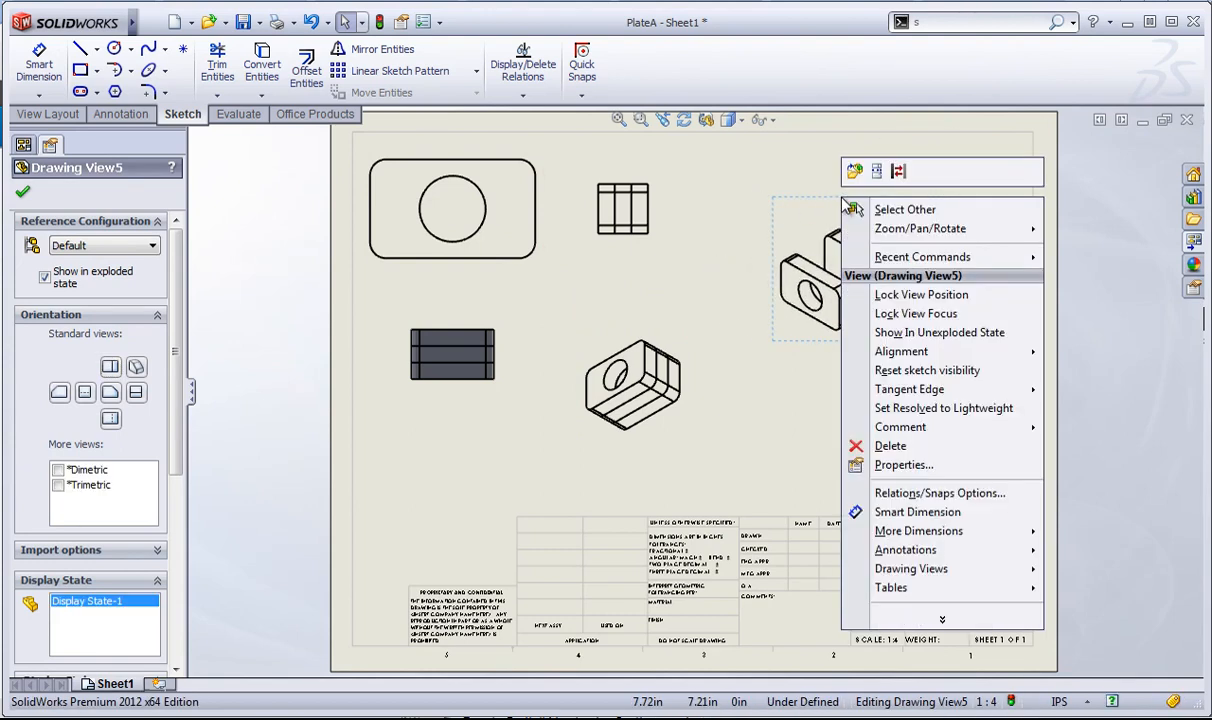
{"action": "left_click", "coordinate": [624, 190]}
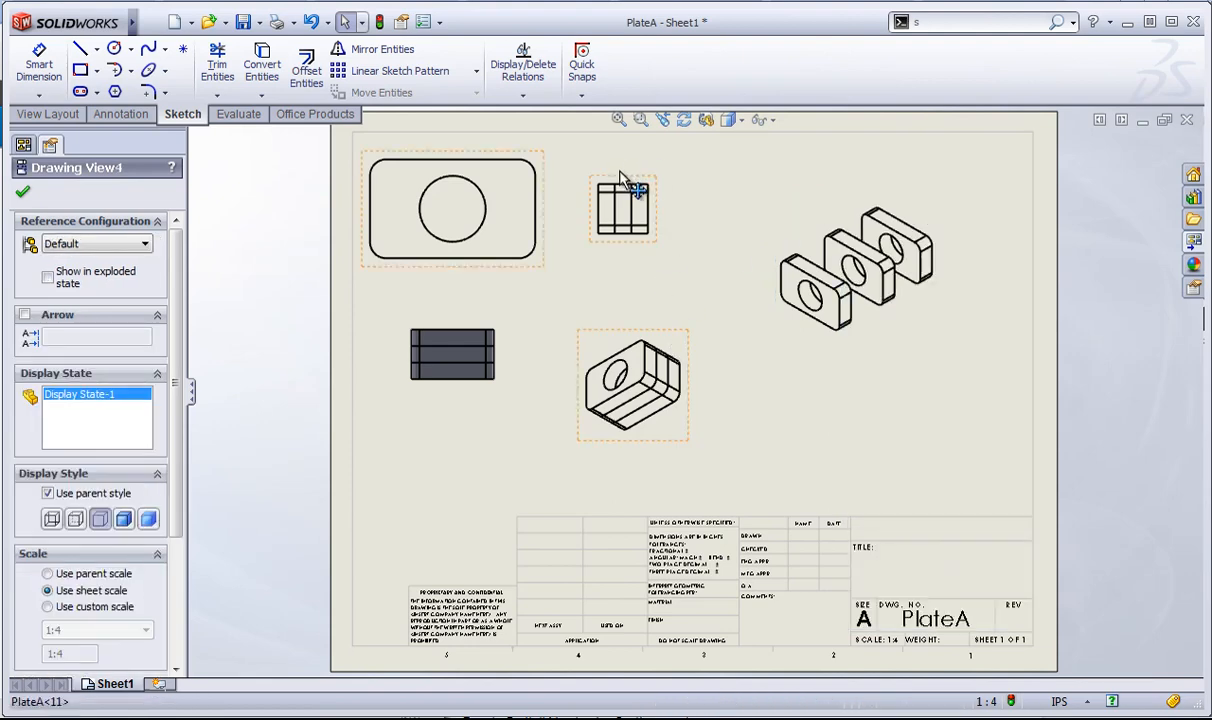
{"action": "right_click", "coordinate": [614, 186]}
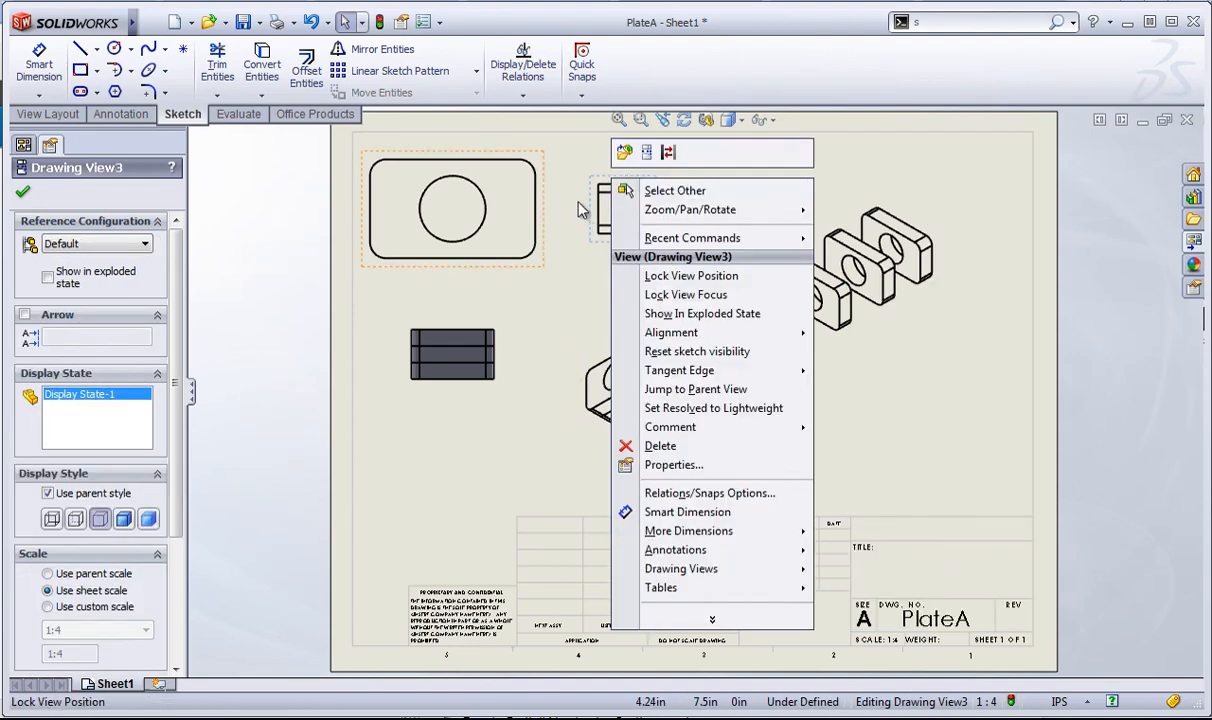
{"action": "left_click", "coordinate": [665, 464]}
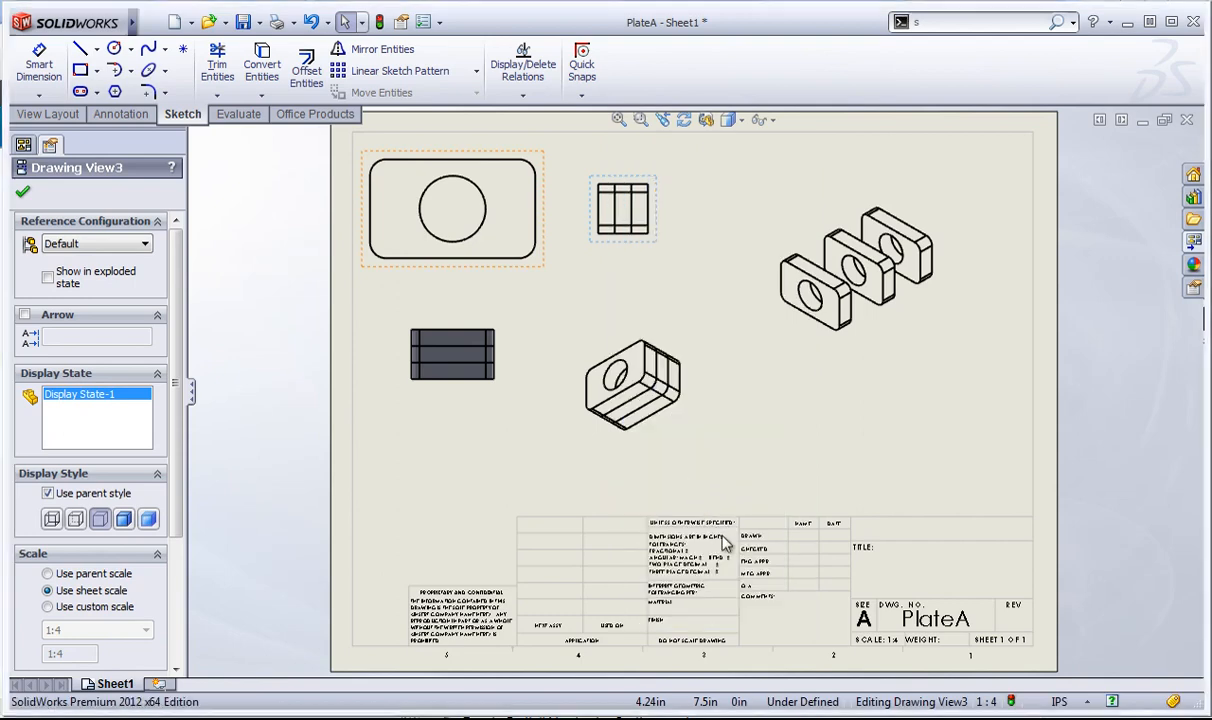
{"action": "left_click", "coordinate": [99, 397]}
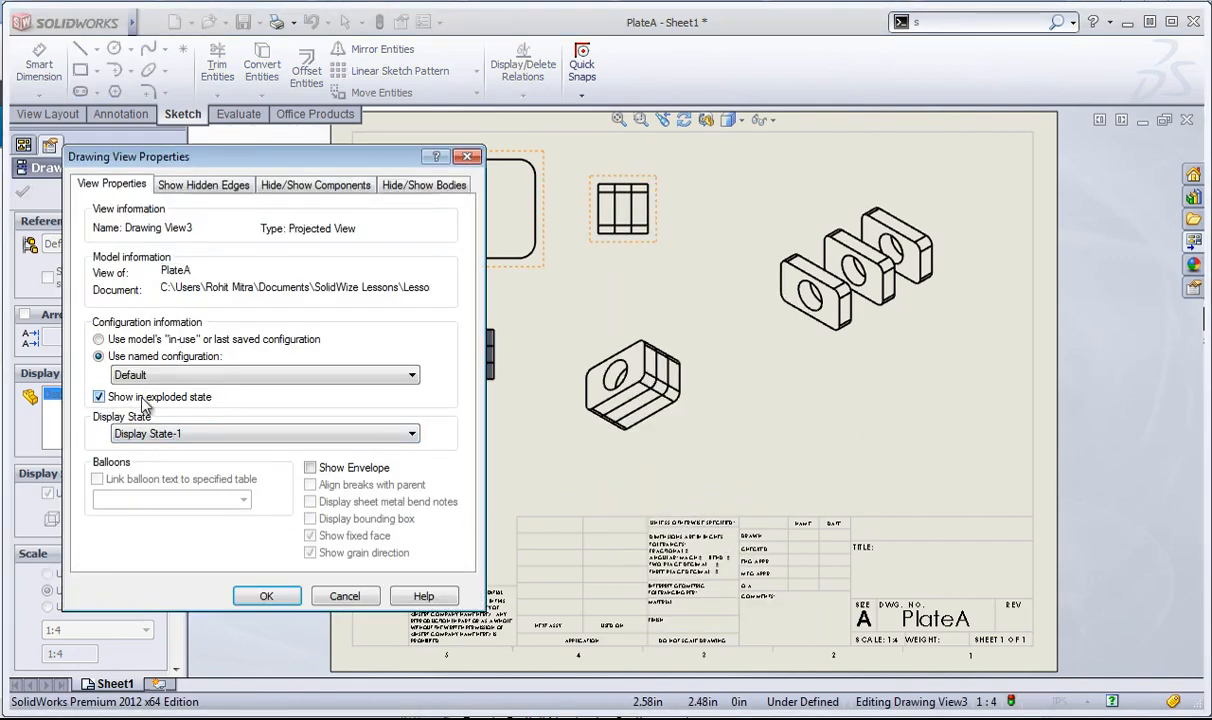
{"action": "left_click", "coordinate": [268, 598]}
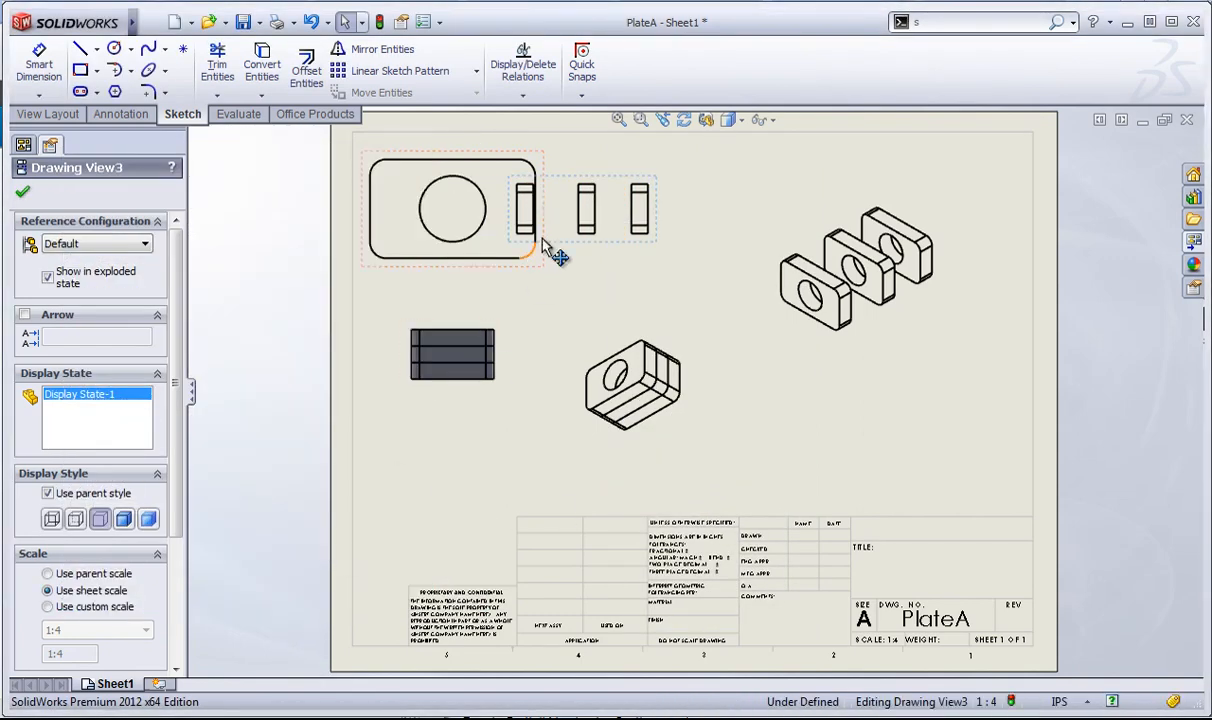
{"action": "mouse_move", "coordinate": [587, 204]}
{"action": "left_mouse_down"}
{"action": "mouse_move", "coordinate": [695, 204]}
{"action": "mouse_move", "coordinate": [672, 206]}
{"action": "left_mouse_up"}
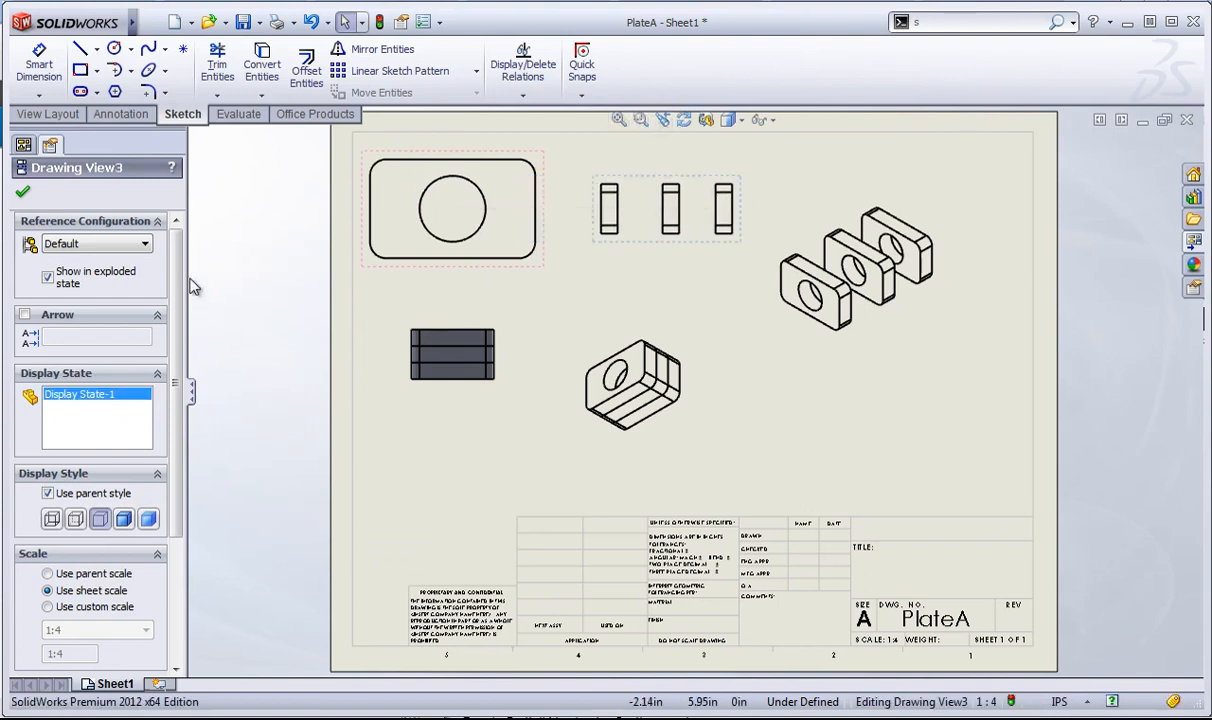
Create vertical section view A-A through the shaded projected view below the front view, placing it immediately to that view's right.
{"action": "left_click", "coordinate": [47, 117]}
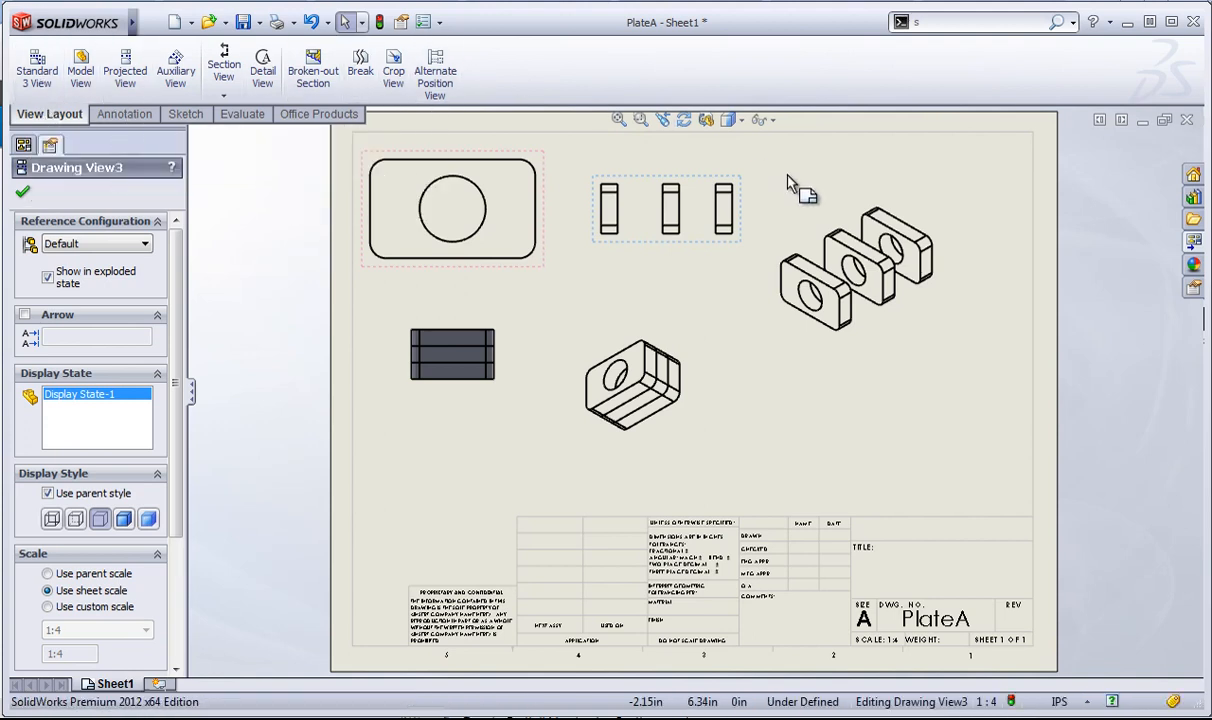
{"action": "left_click", "coordinate": [224, 65]}
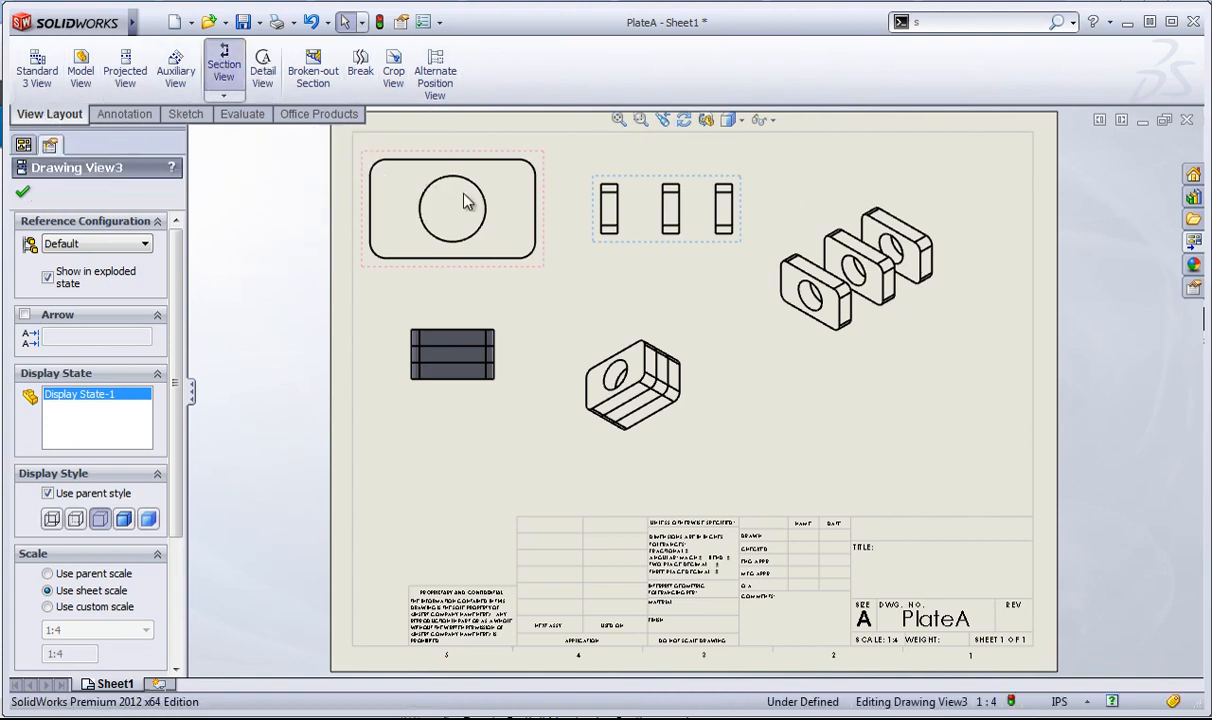
{"action": "left_click", "coordinate": [465, 315]}
{"action": "left_click", "coordinate": [474, 442]}
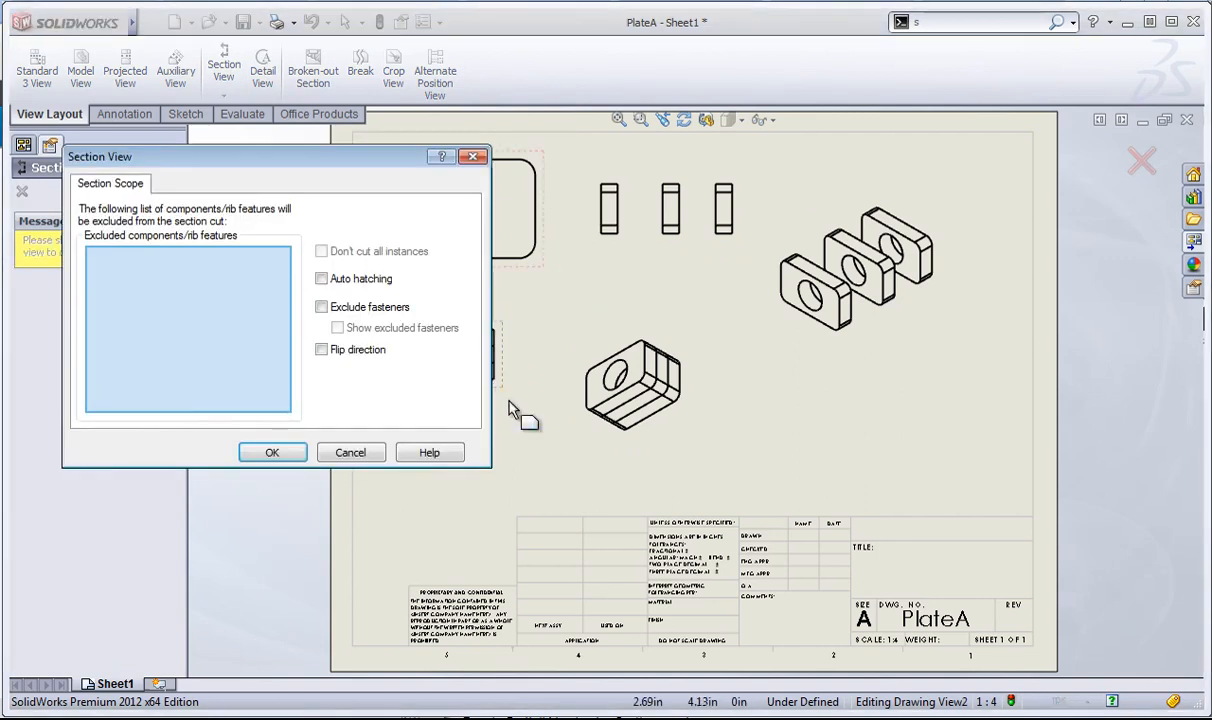
{"action": "left_click", "coordinate": [271, 452]}
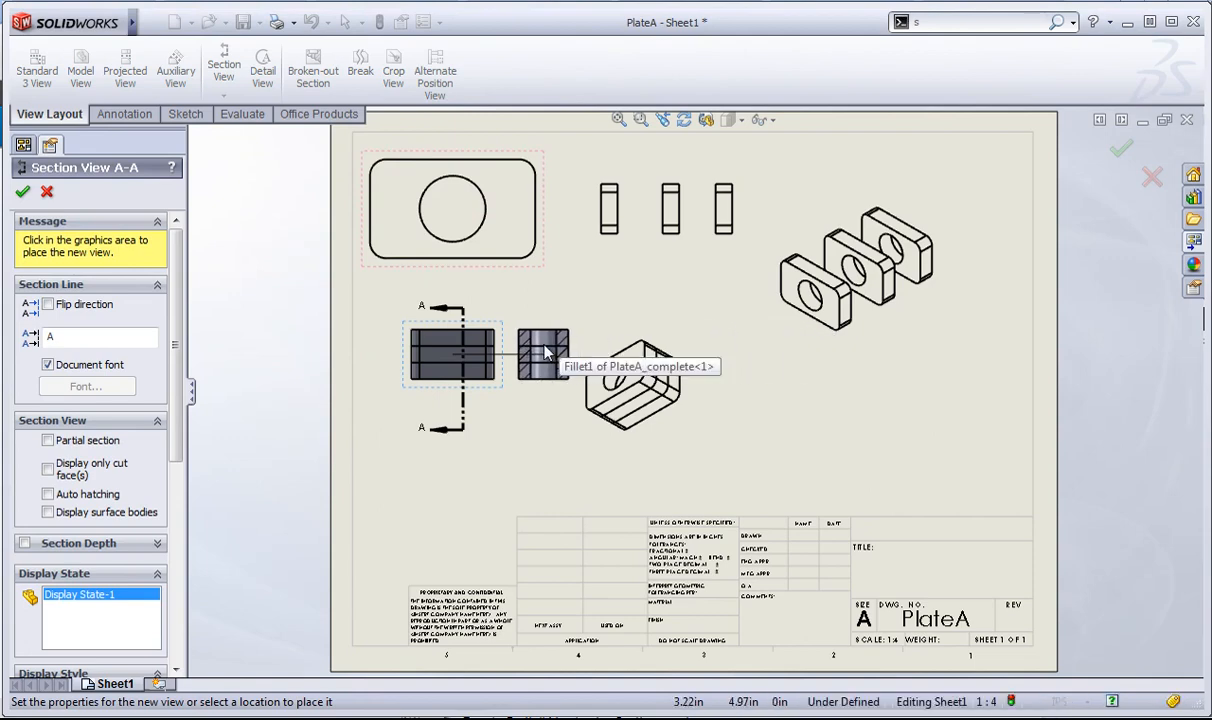
{"action": "left_click", "coordinate": [545, 315]}
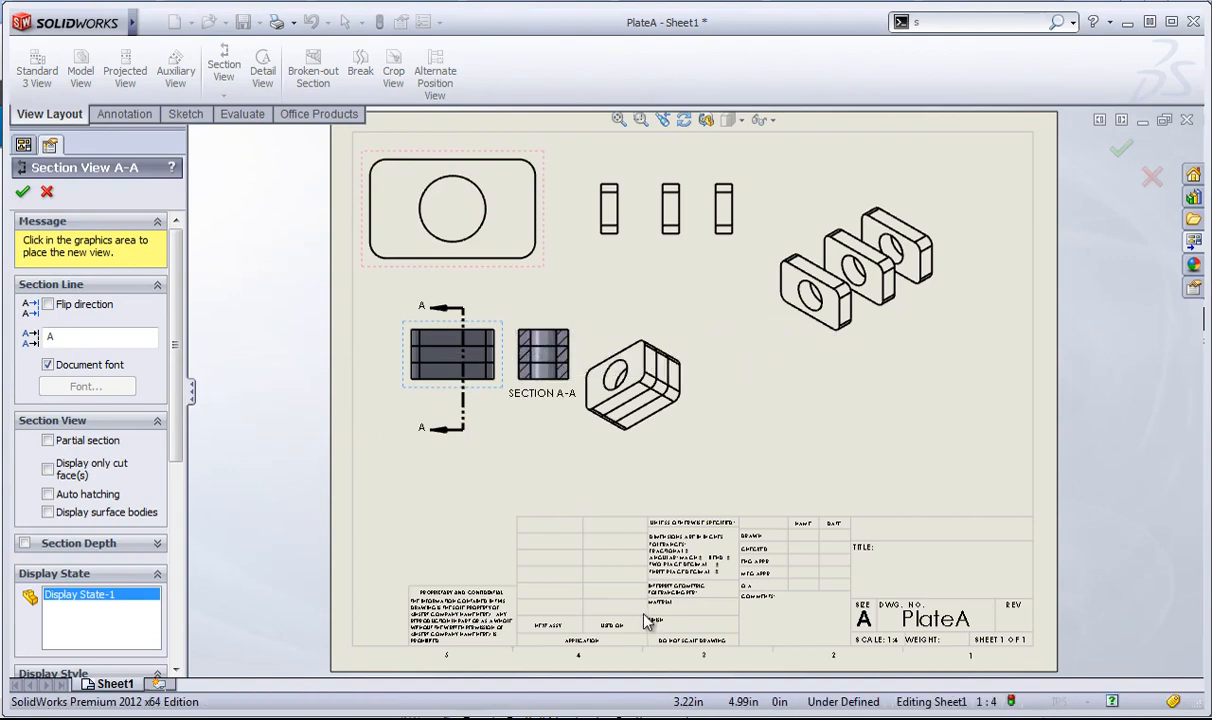
Create detail view B from a circle around the upper-right corner of the isometric projected view, placing it to that view's right.
{"action": "left_click", "coordinate": [262, 68]}
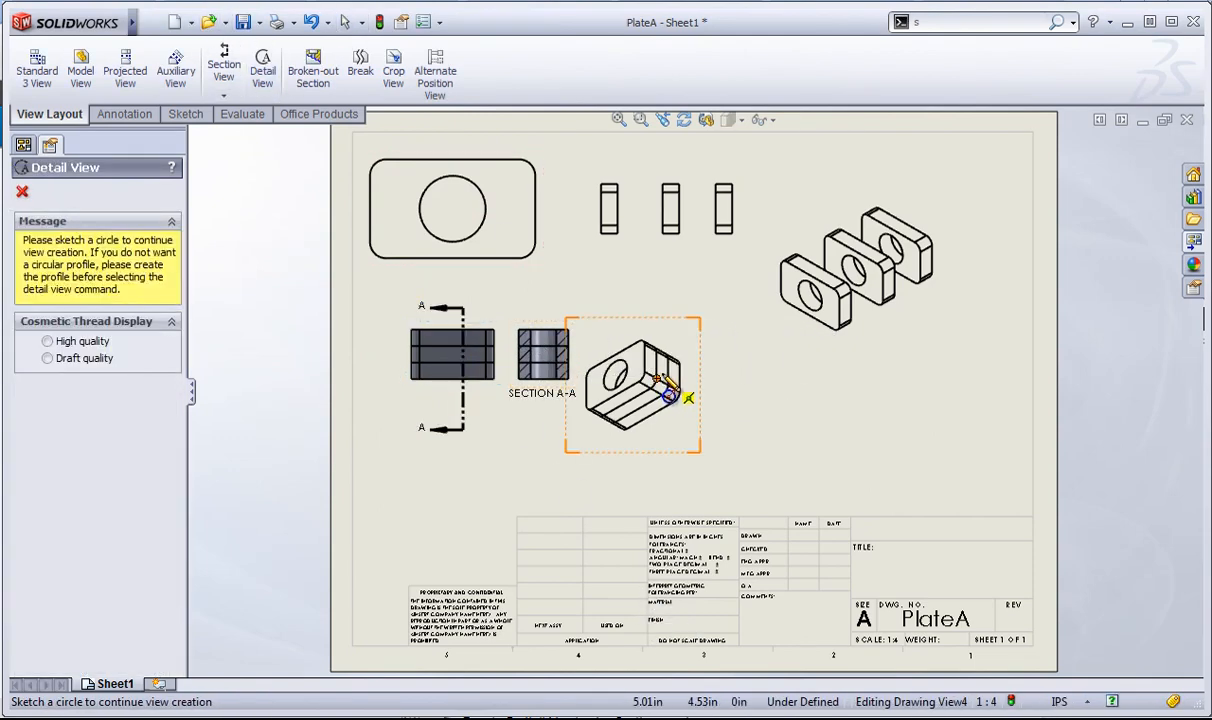
{"action": "left_click", "coordinate": [661, 366]}
{"action": "left_click", "coordinate": [692, 342]}
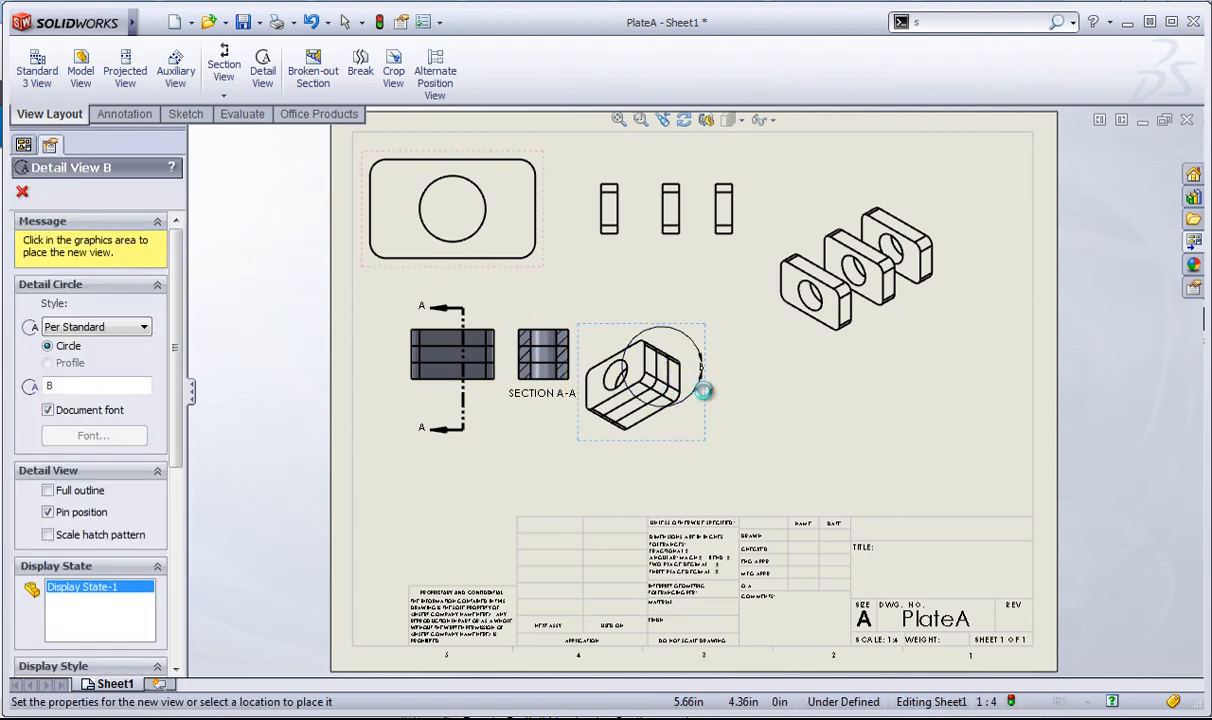
{"action": "left_click", "coordinate": [796, 404]}
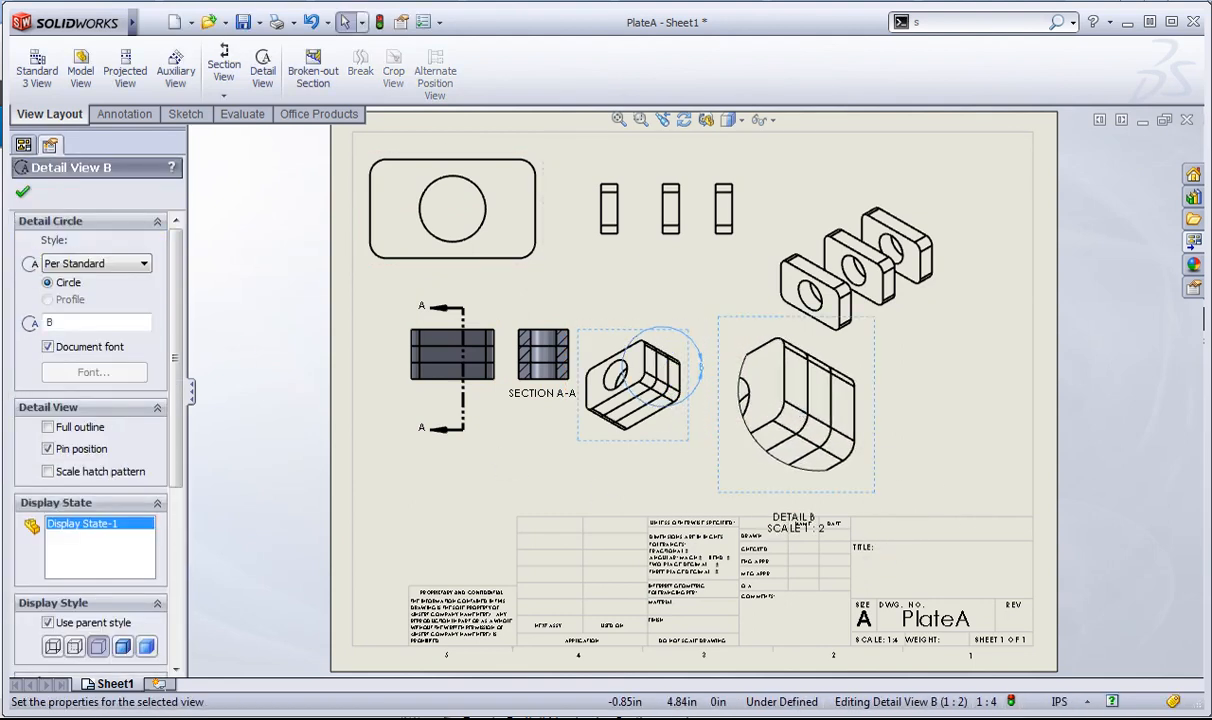
Dimension the plate's overall width in the front view with Smart Dimension, placing the dimension below the plate.
{"action": "left_click", "coordinate": [135, 115]}
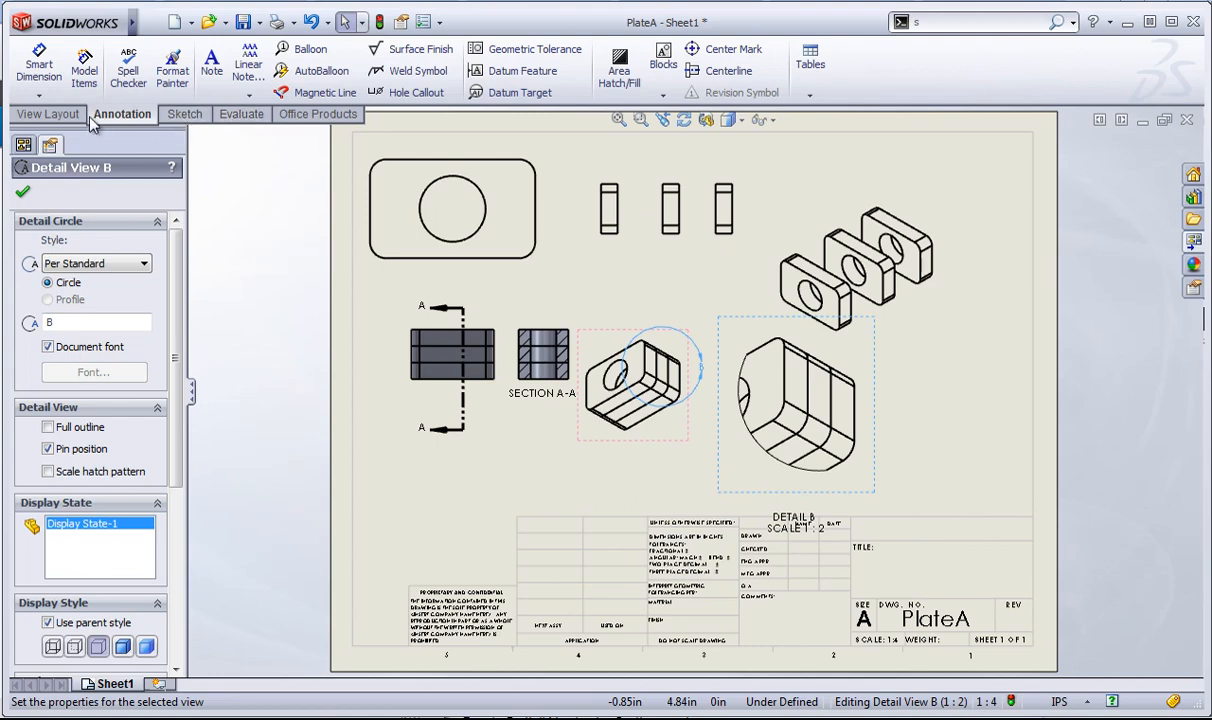
{"action": "left_click", "coordinate": [200, 116]}
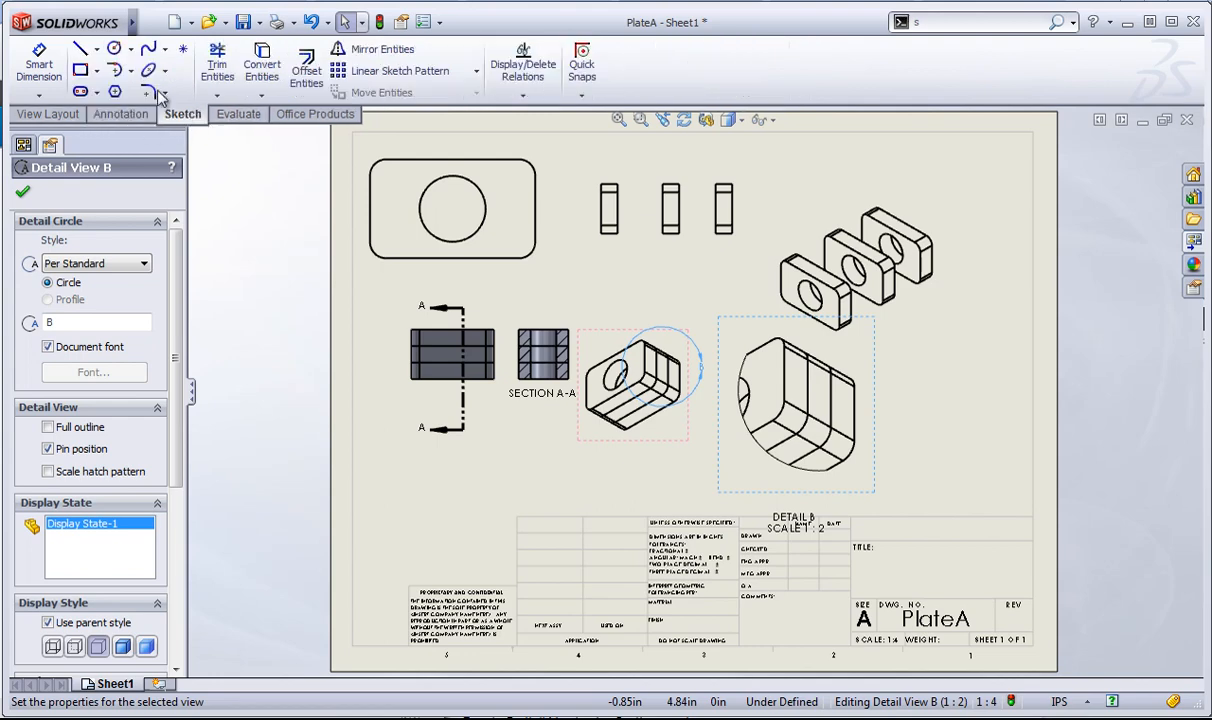
{"action": "left_click", "coordinate": [38, 65]}
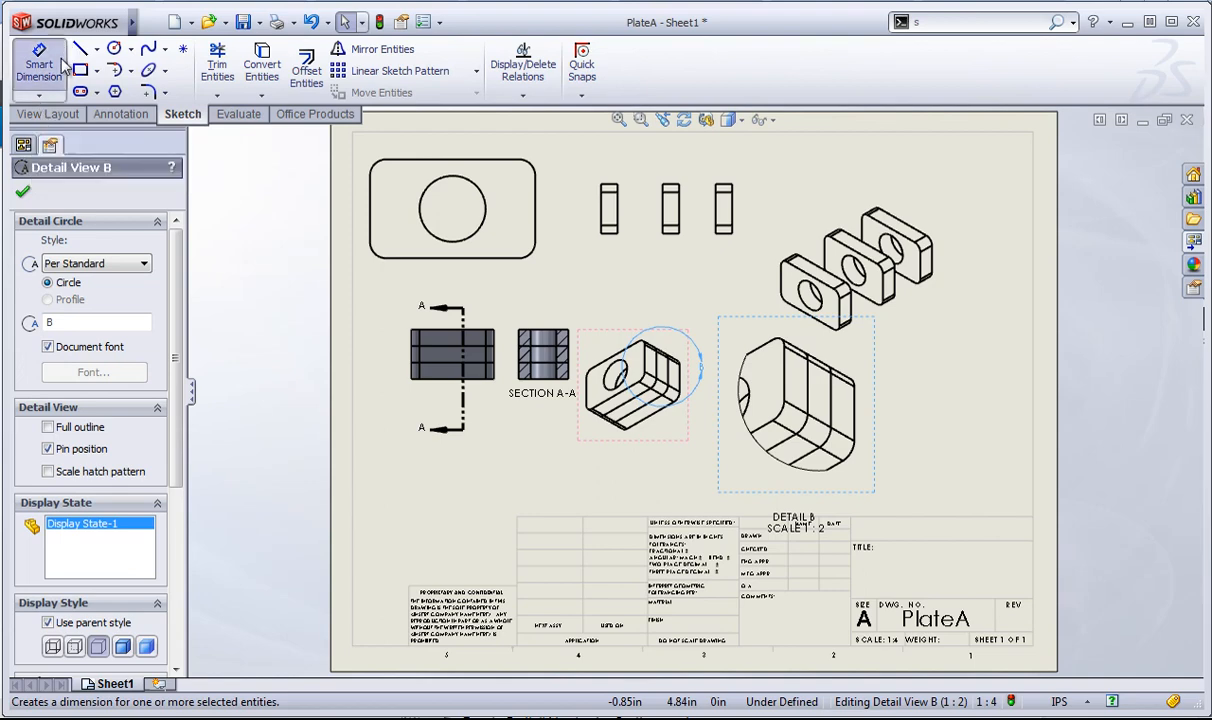
{"action": "left_click", "coordinate": [371, 205]}
{"action": "left_click", "coordinate": [535, 208]}
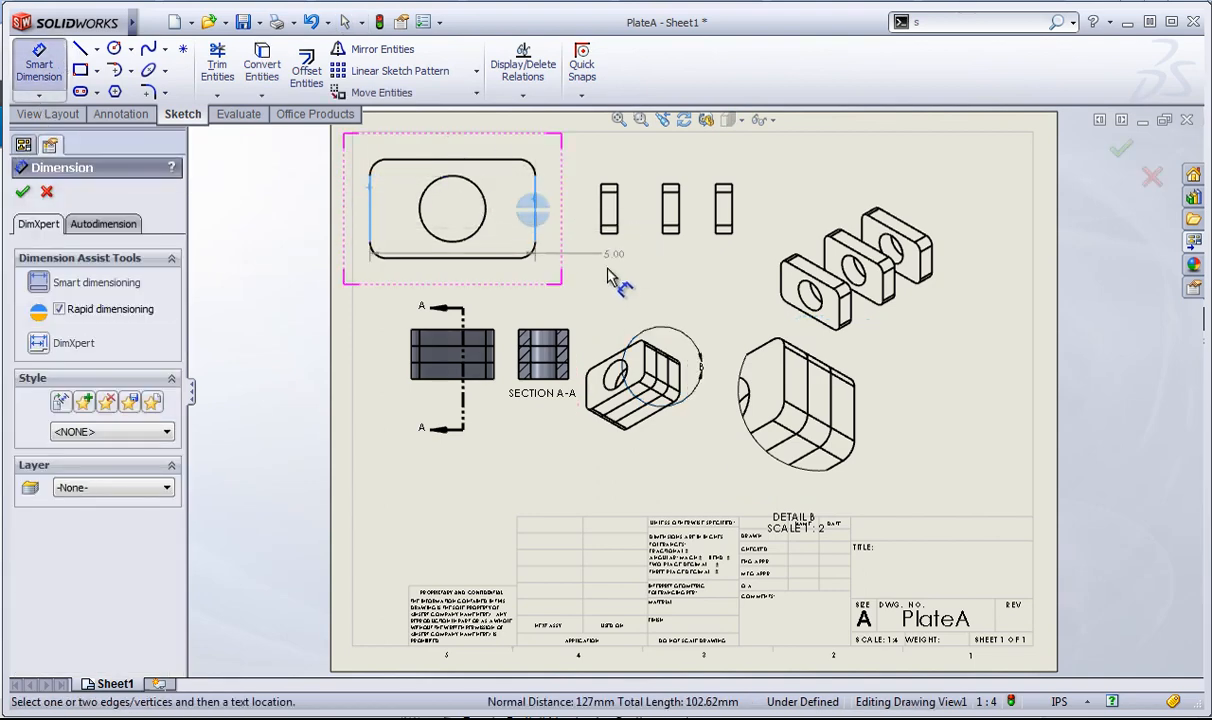
{"action": "left_click", "coordinate": [514, 290]}
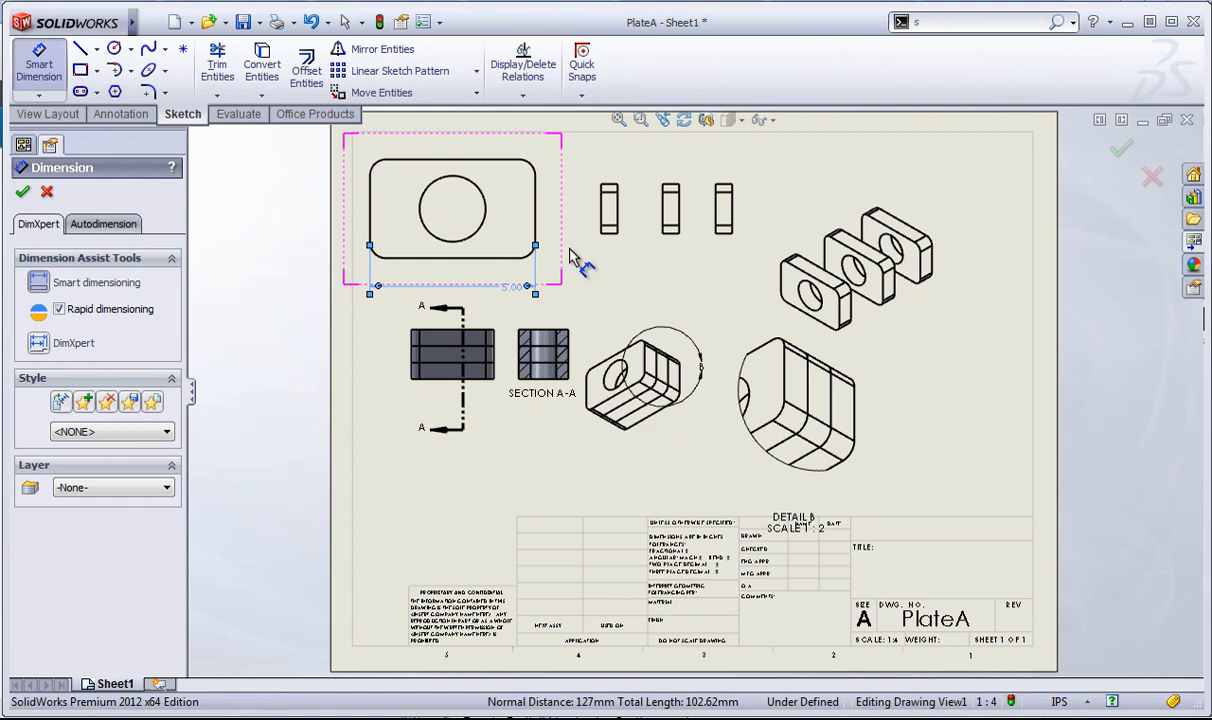
Dimension the plate's overall height in the front view, placing the dimension to the right of the plate.
{"action": "left_click", "coordinate": [480, 258]}
{"action": "left_click", "coordinate": [510, 160]}
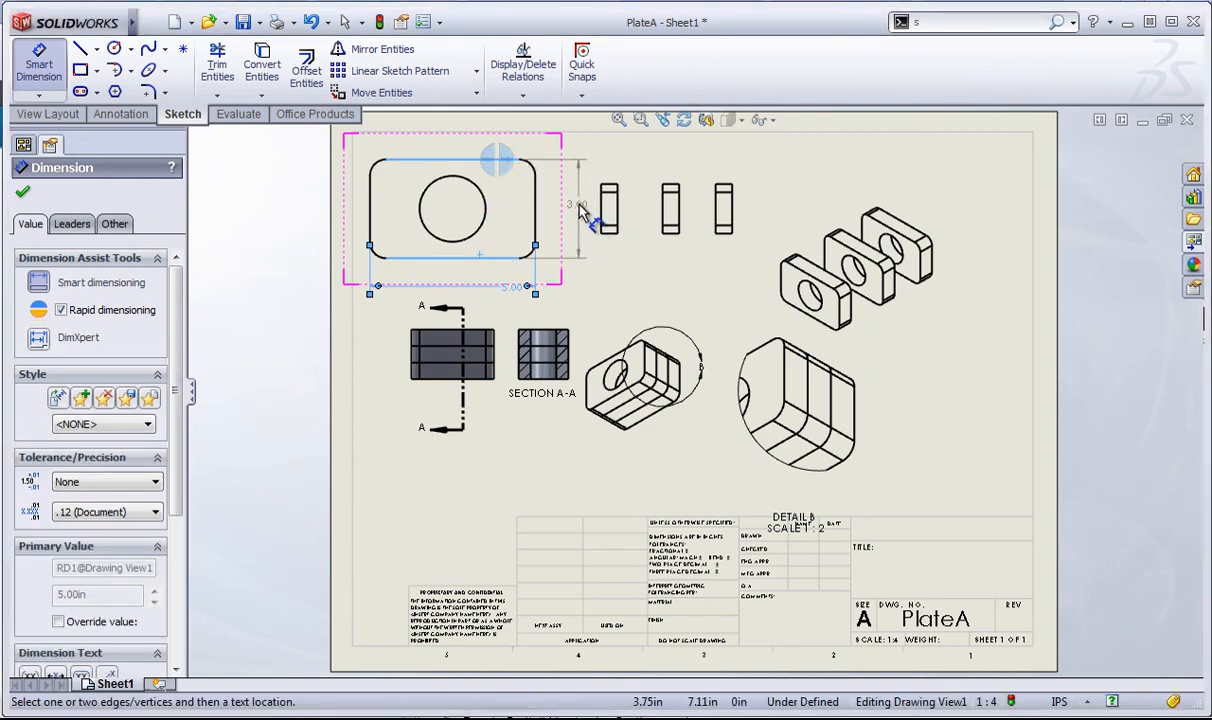
{"action": "left_click", "coordinate": [513, 172]}
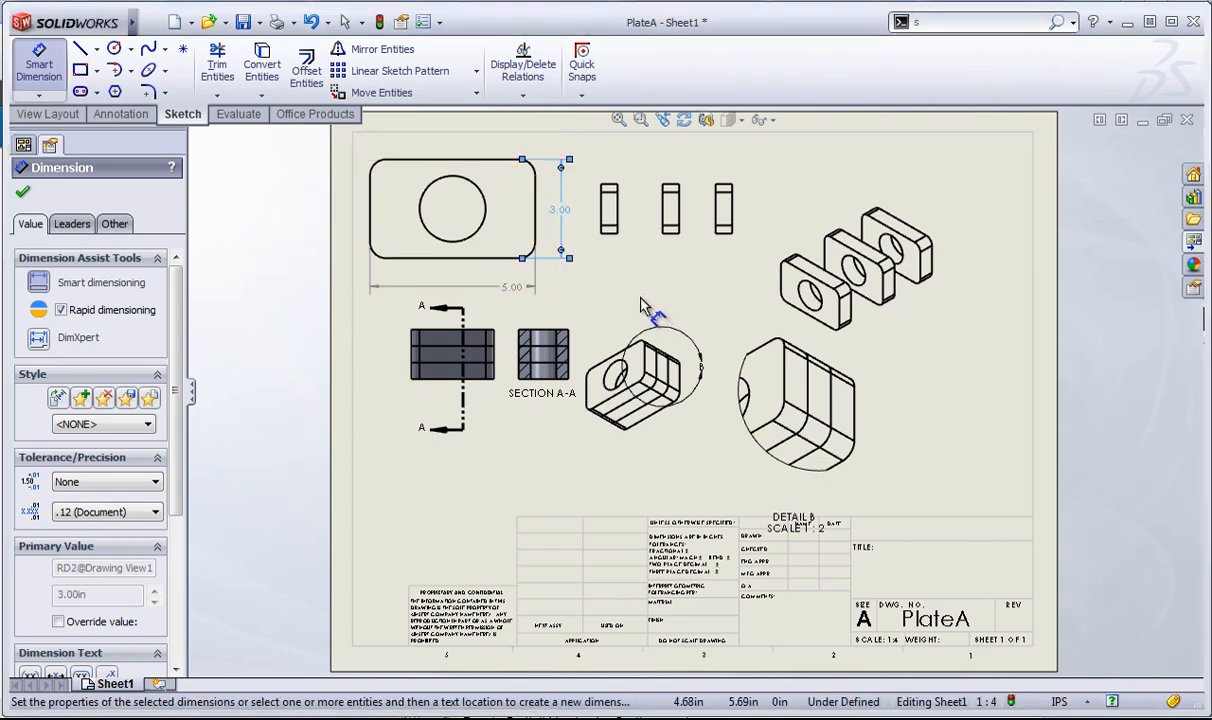
{"action": "left_click", "coordinate": [500, 296]}
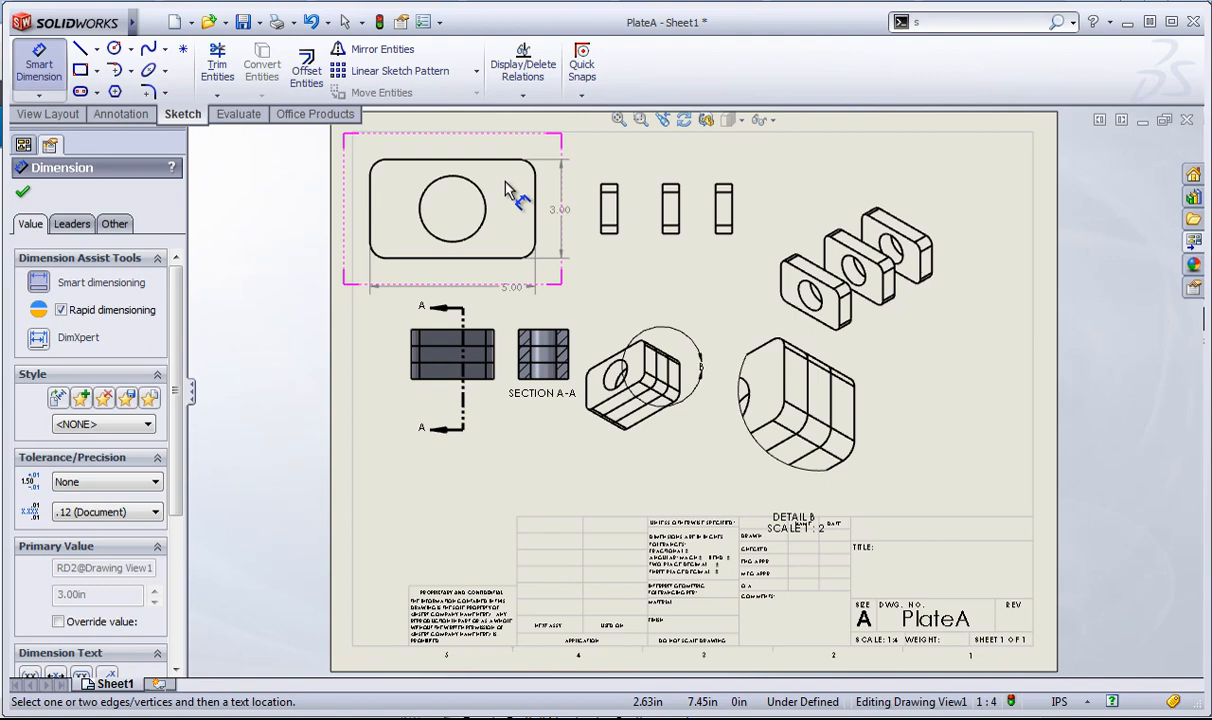
{"action": "left_click", "coordinate": [145, 22]}
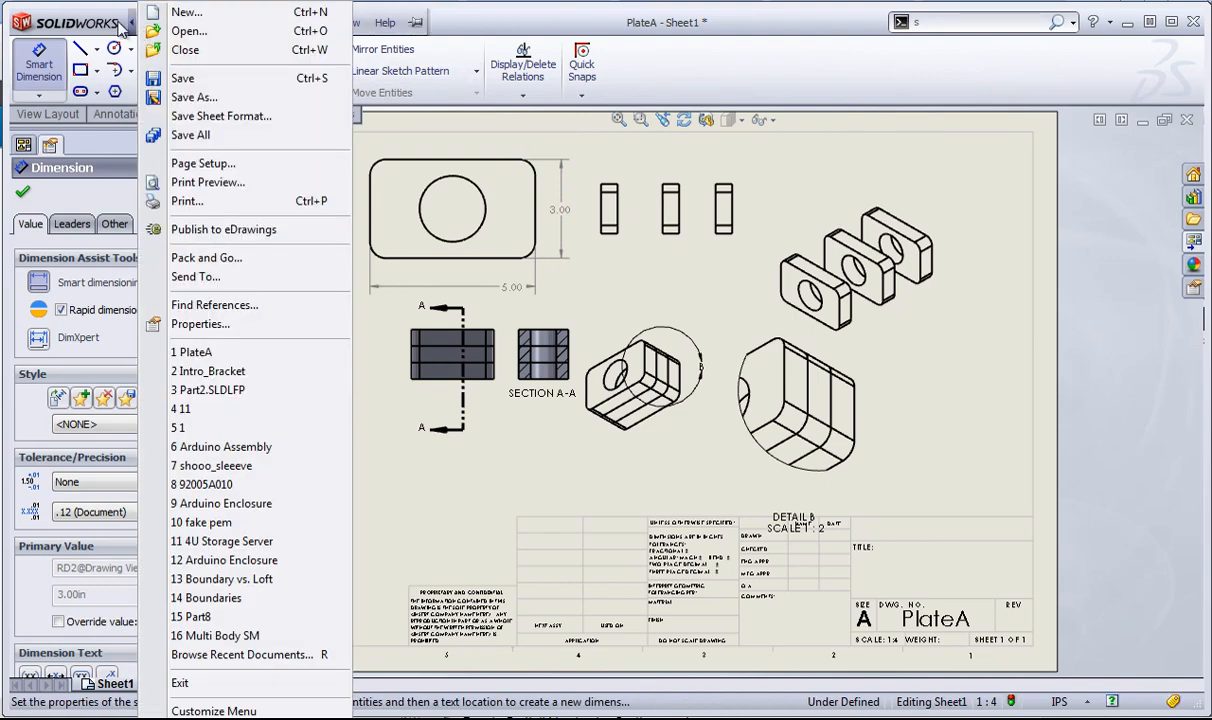
{"action": "left_click", "coordinate": [750, 86]}
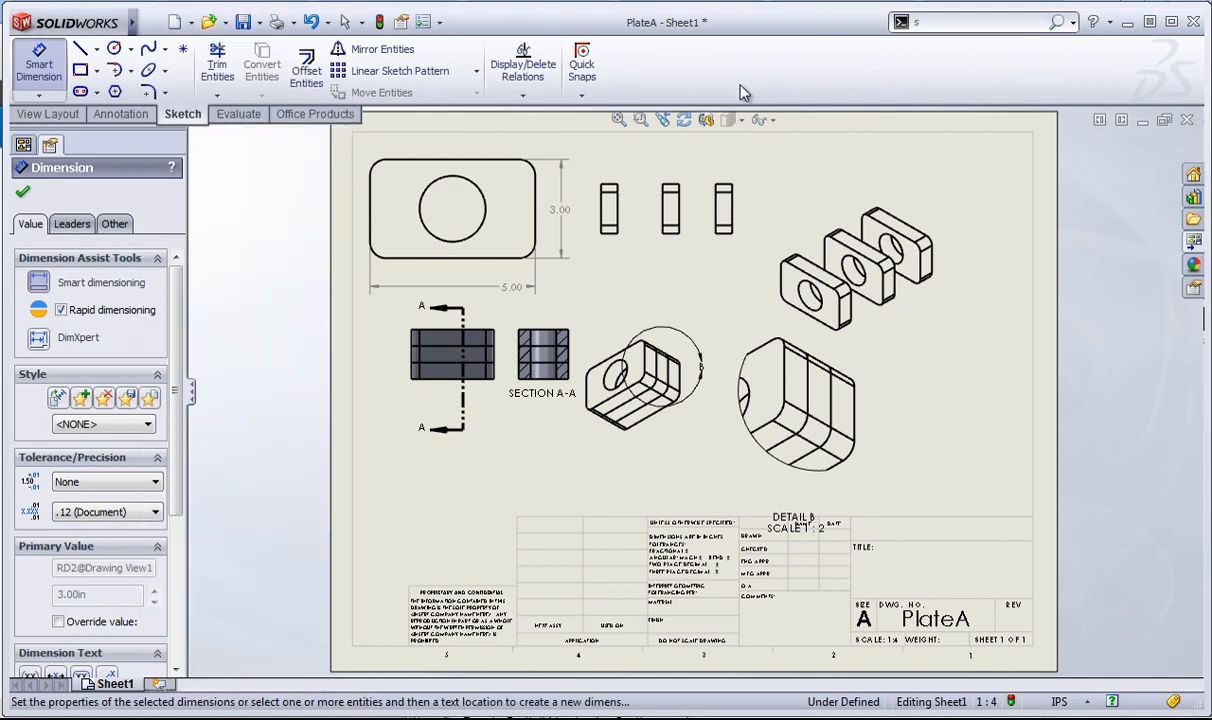
{"action": "mouse_move", "coordinate": [130, 21]}
{"action": "left_click", "coordinate": [262, 23]}
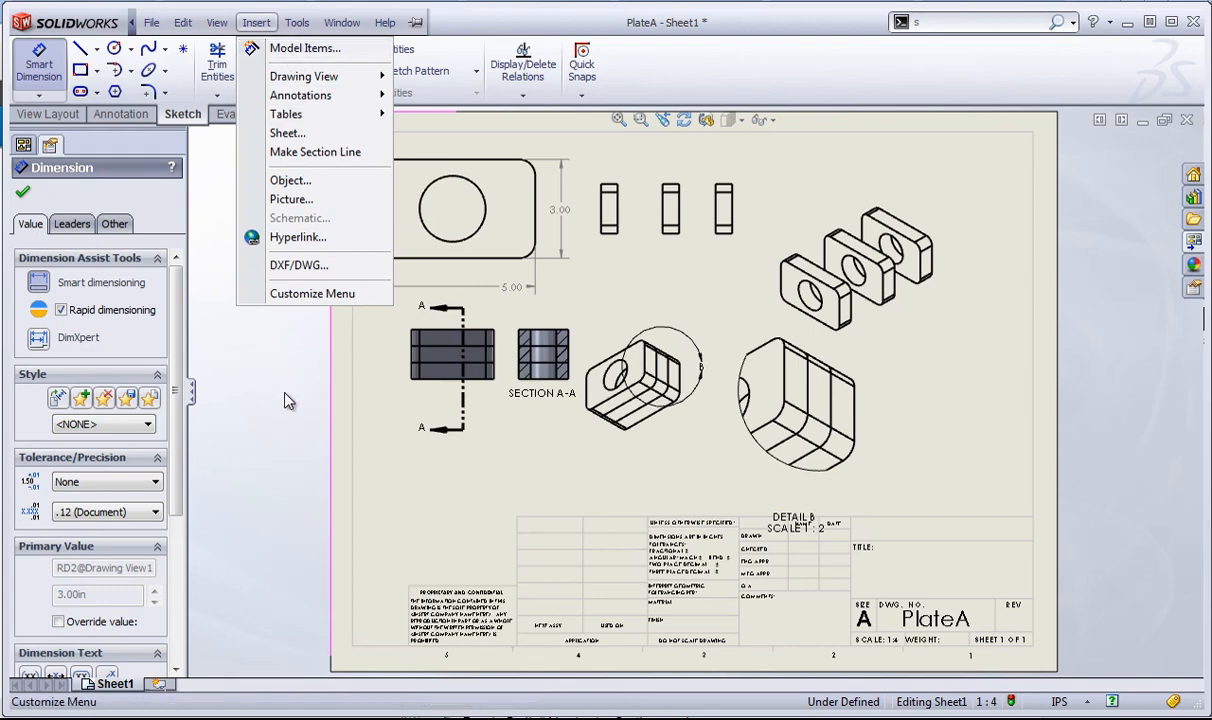
{"action": "left_click", "coordinate": [269, 371]}
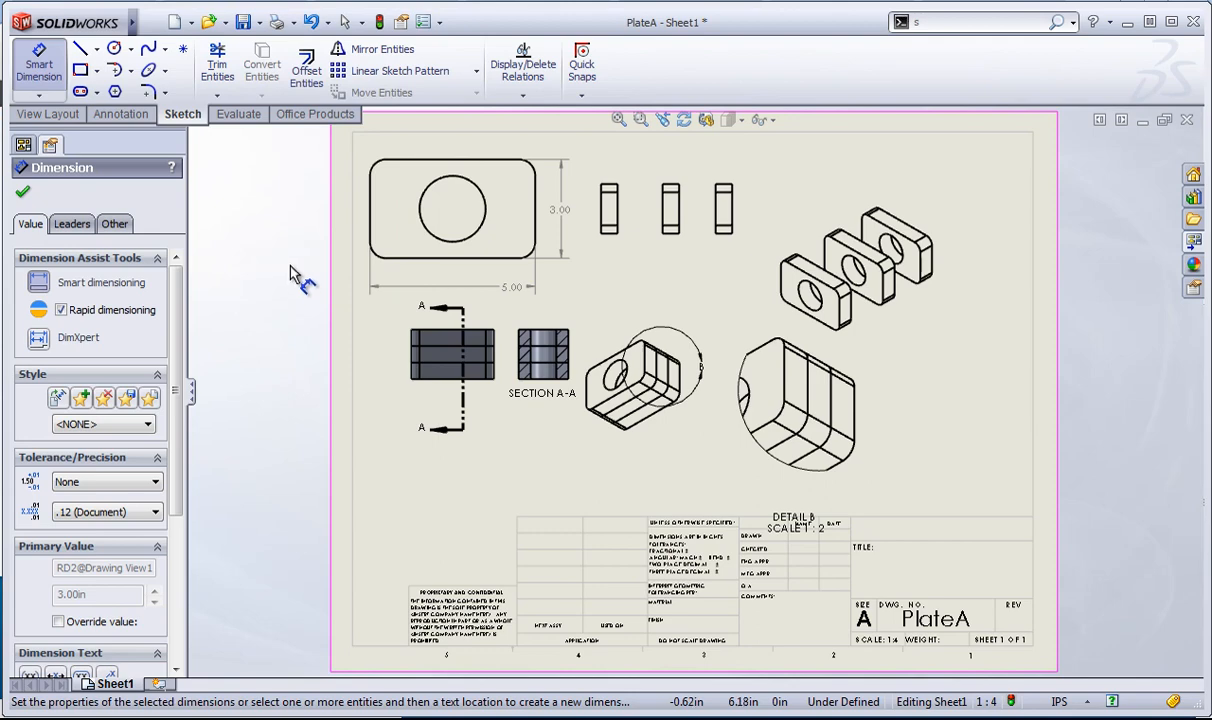
{"action": "left_click", "coordinate": [140, 116]}
{"action": "left_click", "coordinate": [50, 116]}
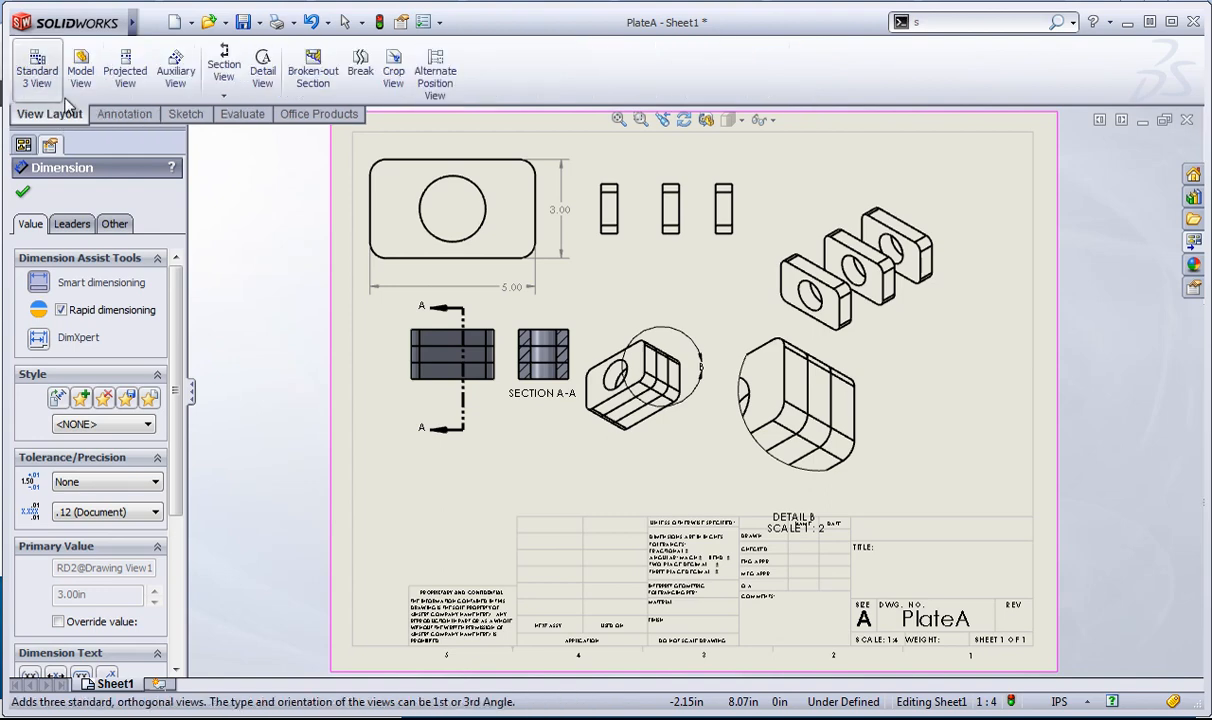